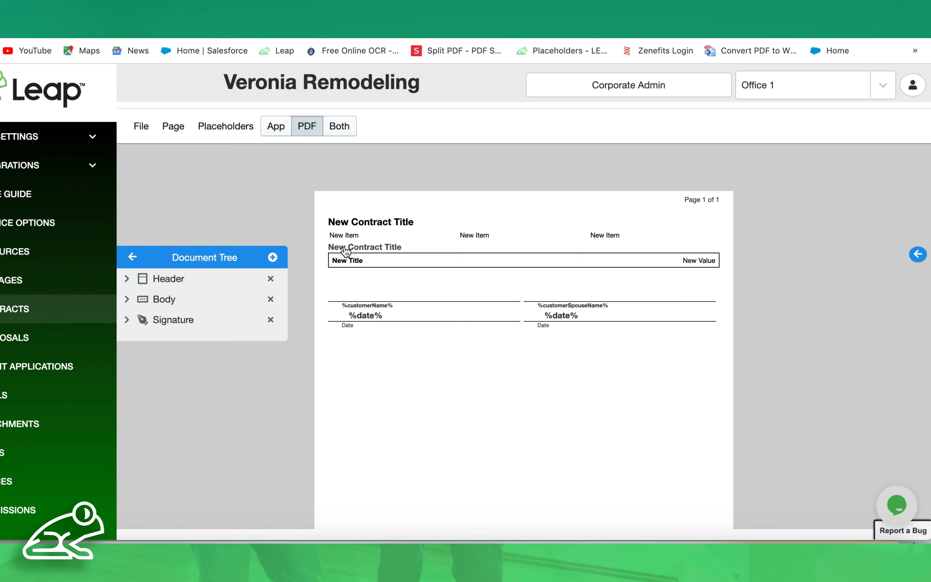
Replace the contract's existing header with a new header container and add a second header section to it
click(271, 280)
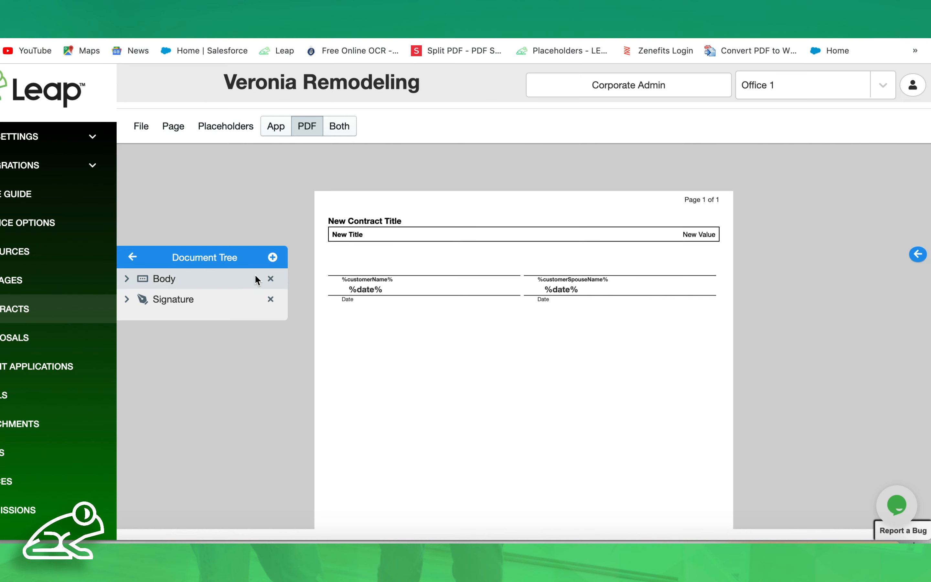
click(918, 256)
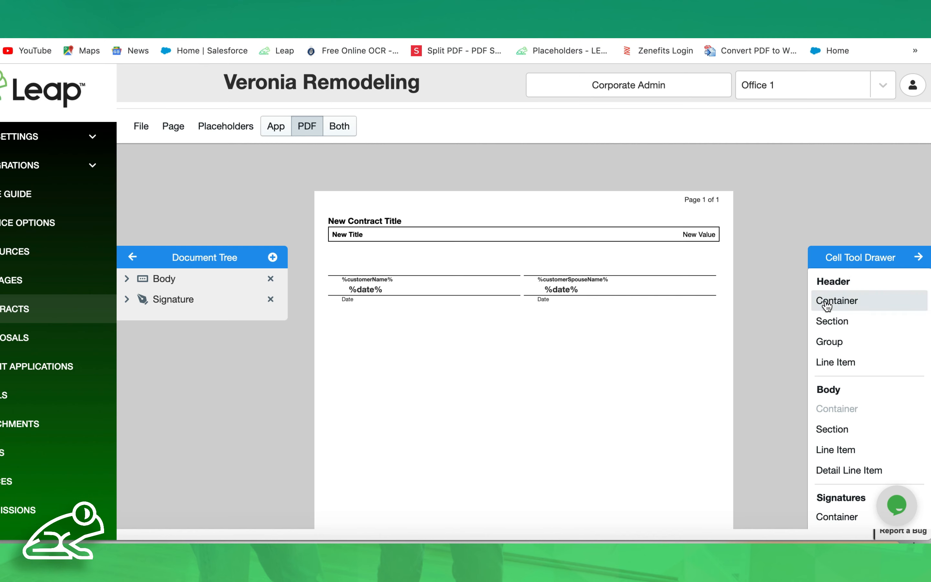
drag(827, 306, 355, 219)
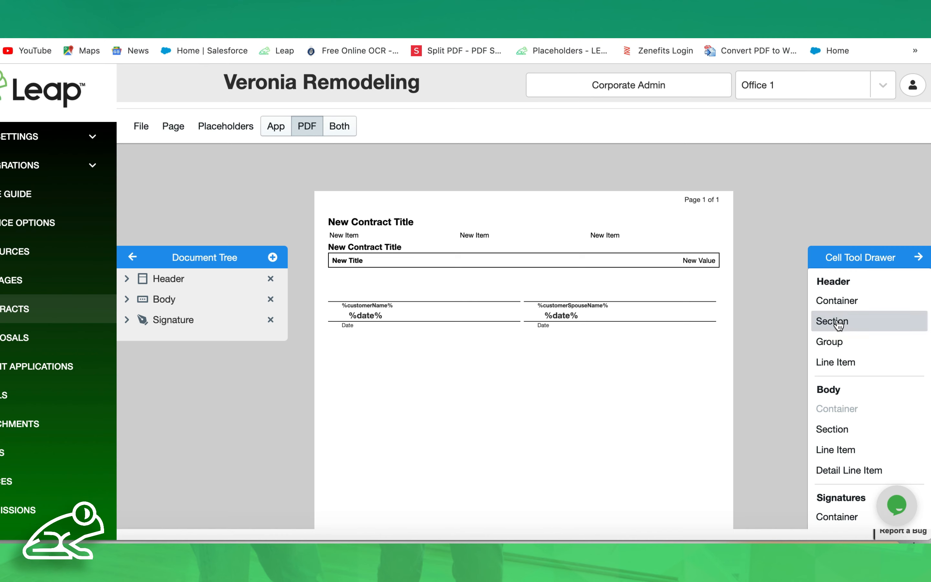
drag(839, 326, 352, 232)
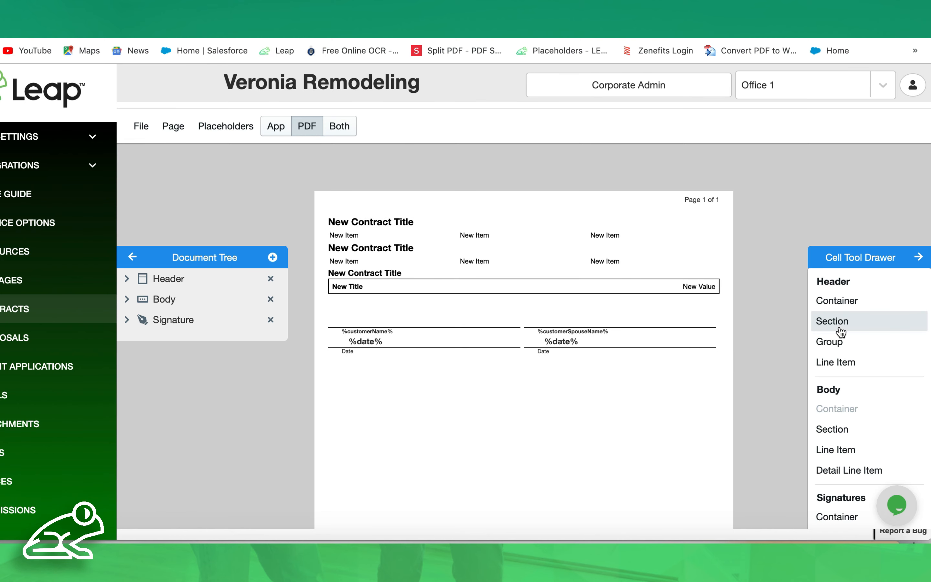
Add two more groups to the second header section and two line items under its first group
drag(836, 348, 423, 260)
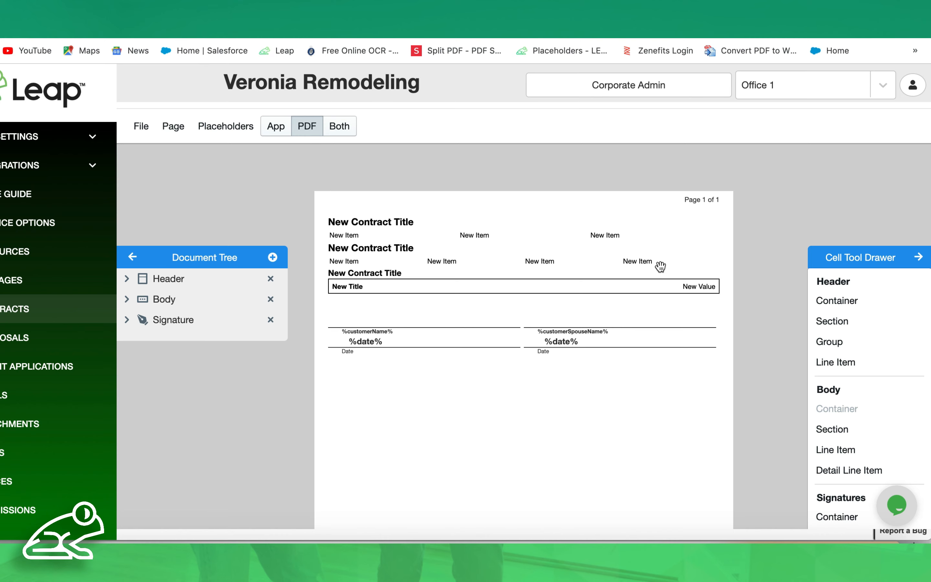
drag(831, 342, 504, 260)
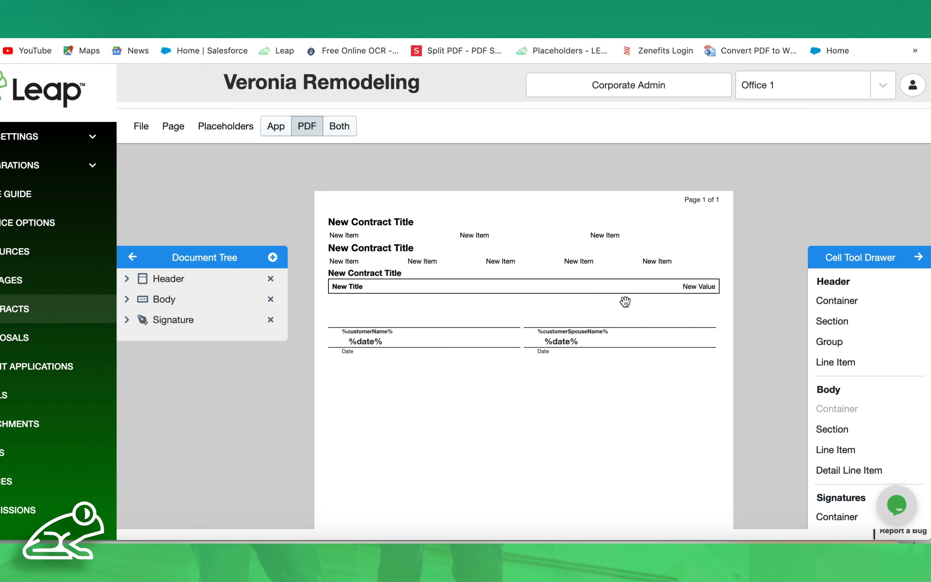
drag(836, 366, 333, 267)
drag(847, 372, 342, 268)
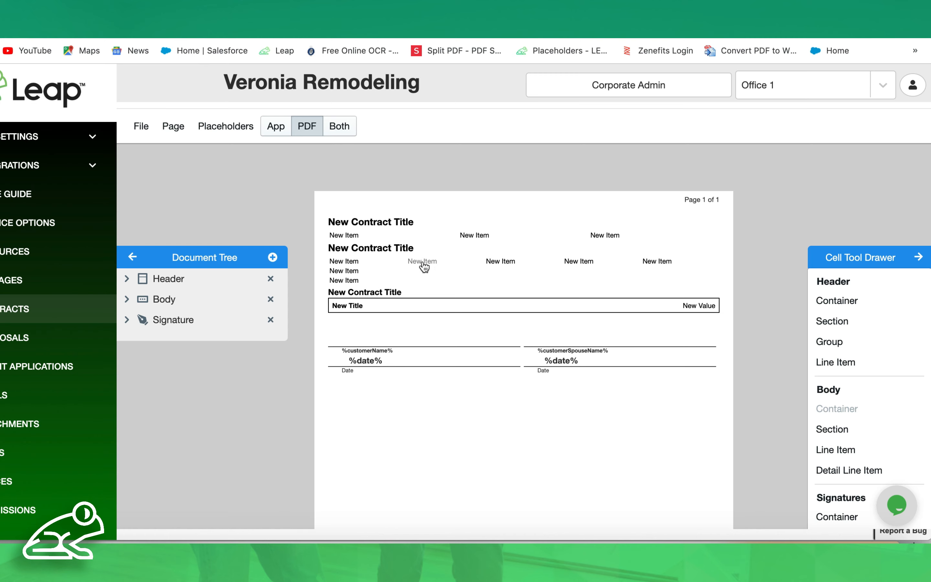
Delete Group 5, Group 4 and Group 3 from the second header section
click(127, 279)
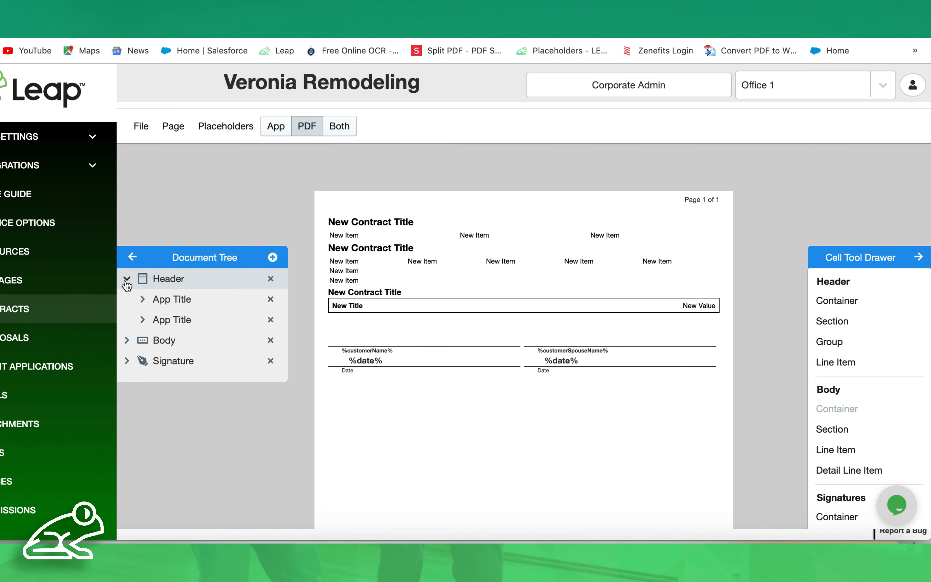
click(142, 320)
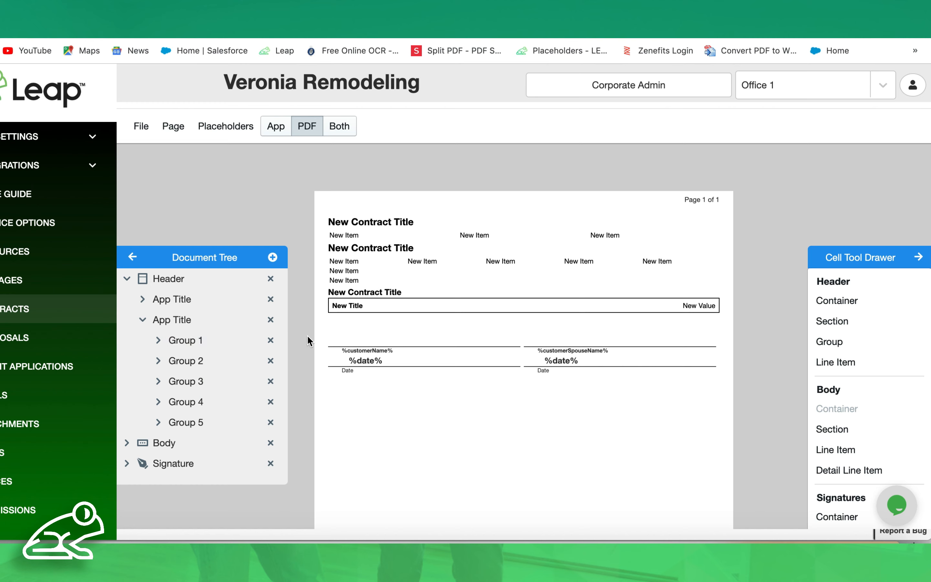
click(271, 423)
click(271, 402)
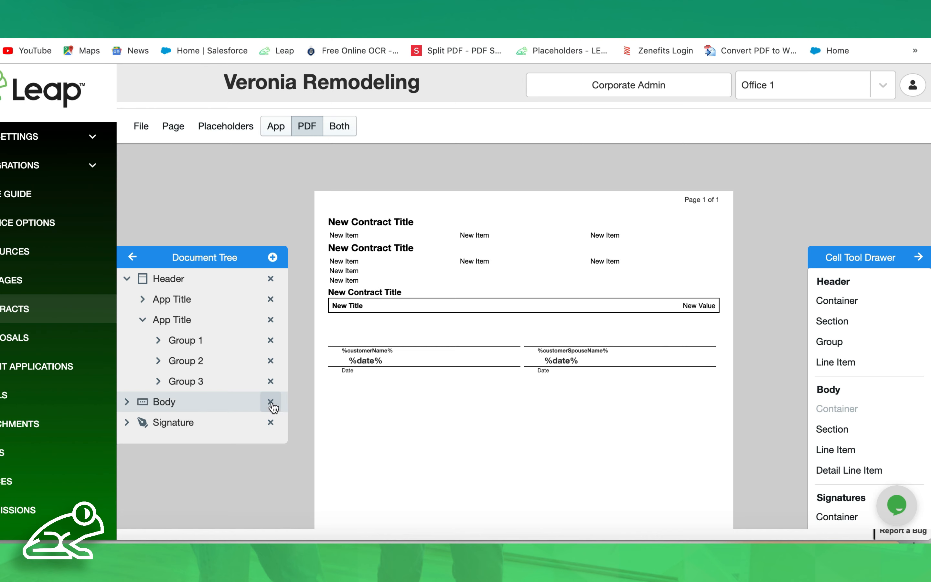
click(271, 381)
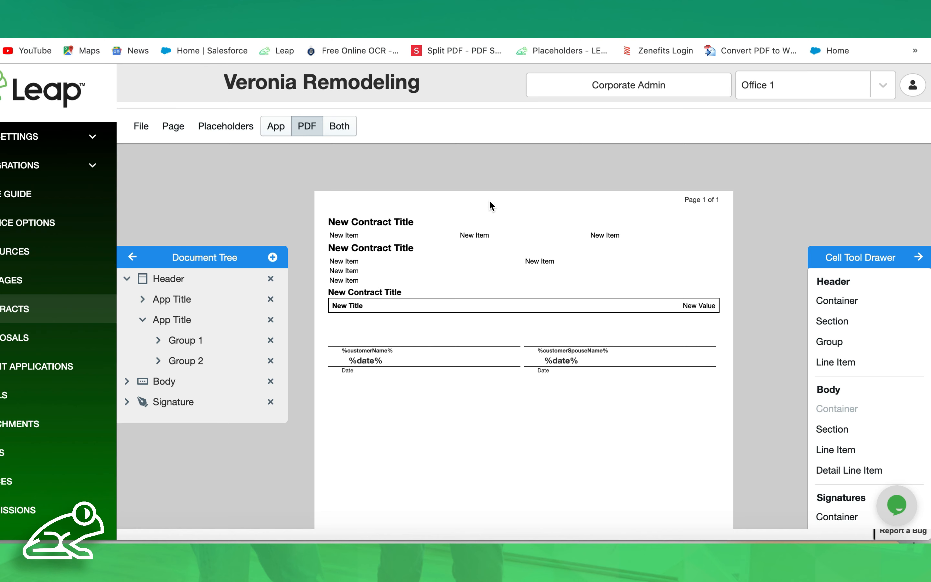
Clear the "New Contract Title" text from the first header section
click(383, 228)
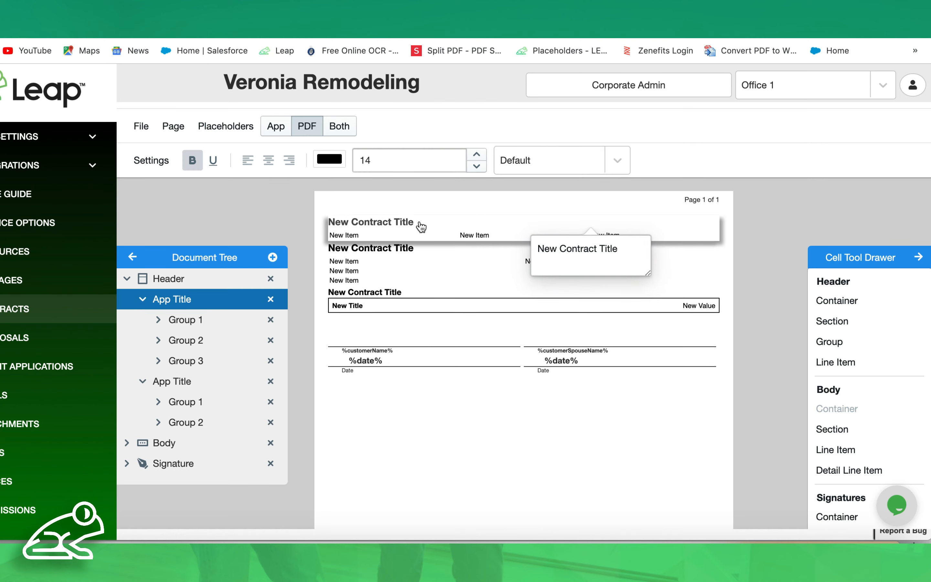
drag(618, 250, 546, 256)
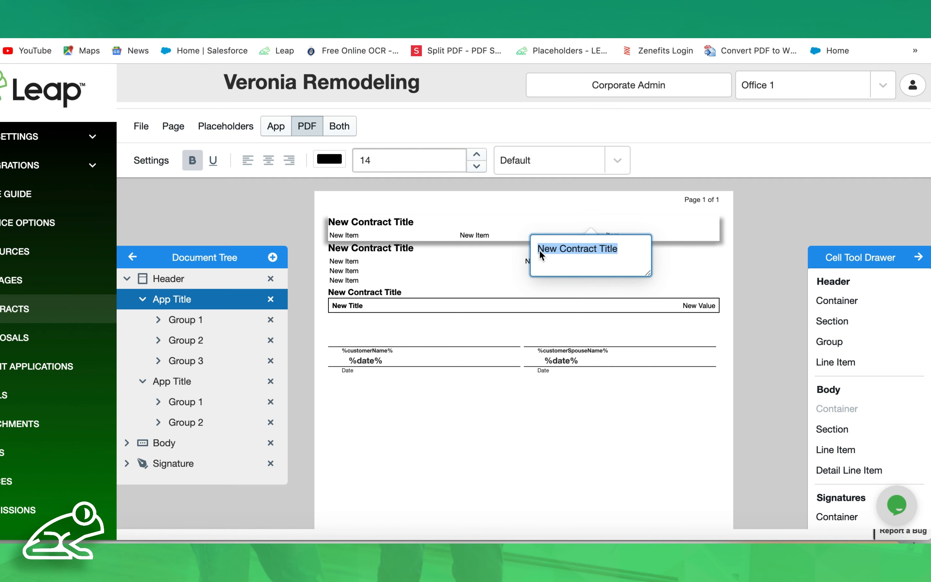
key(BackSpace)
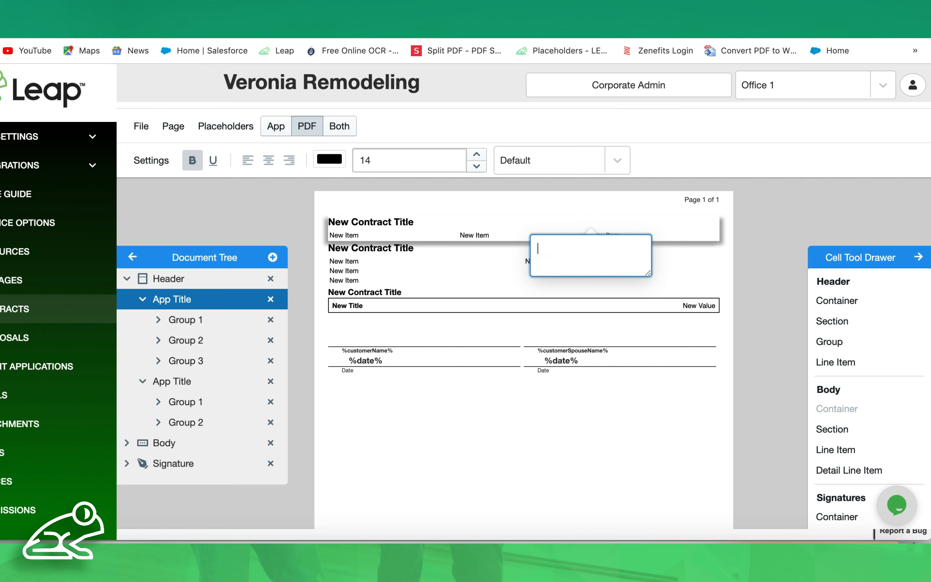
click(760, 226)
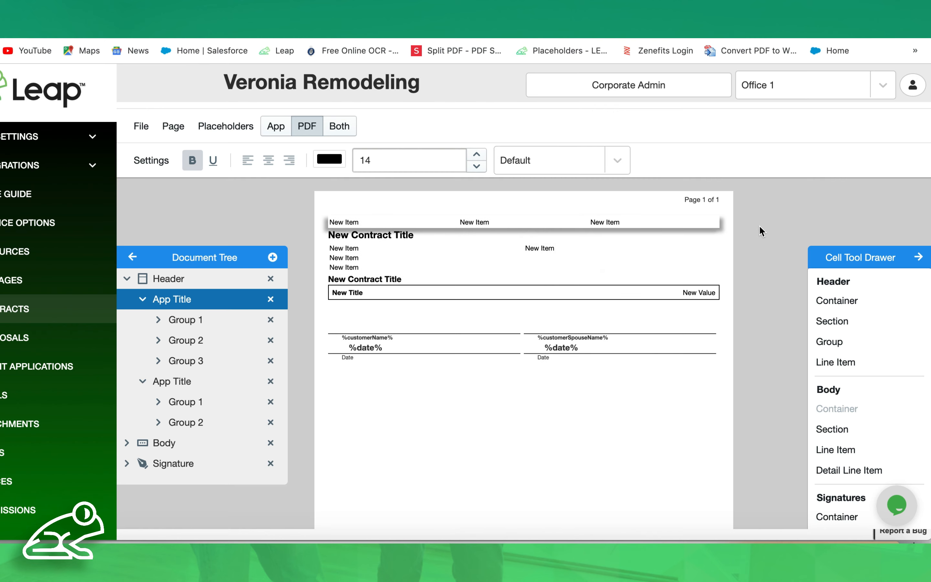
Change the cell type of the middle item in the first header section to Company Logo
click(477, 227)
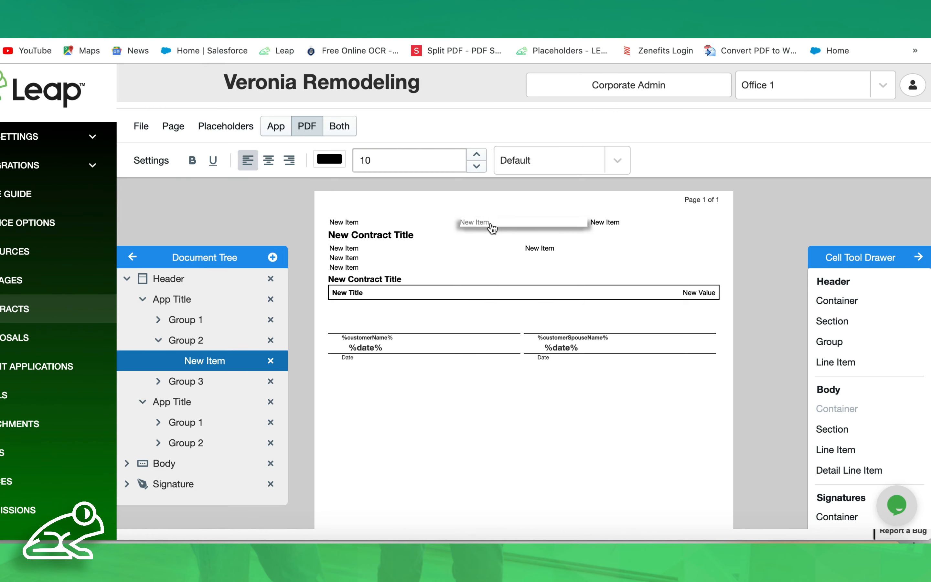
click(152, 161)
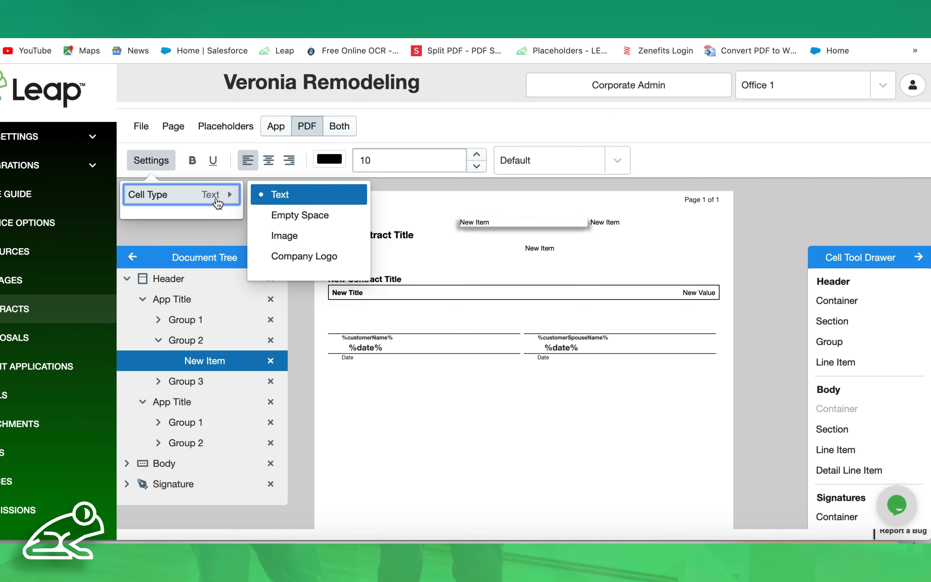
click(284, 258)
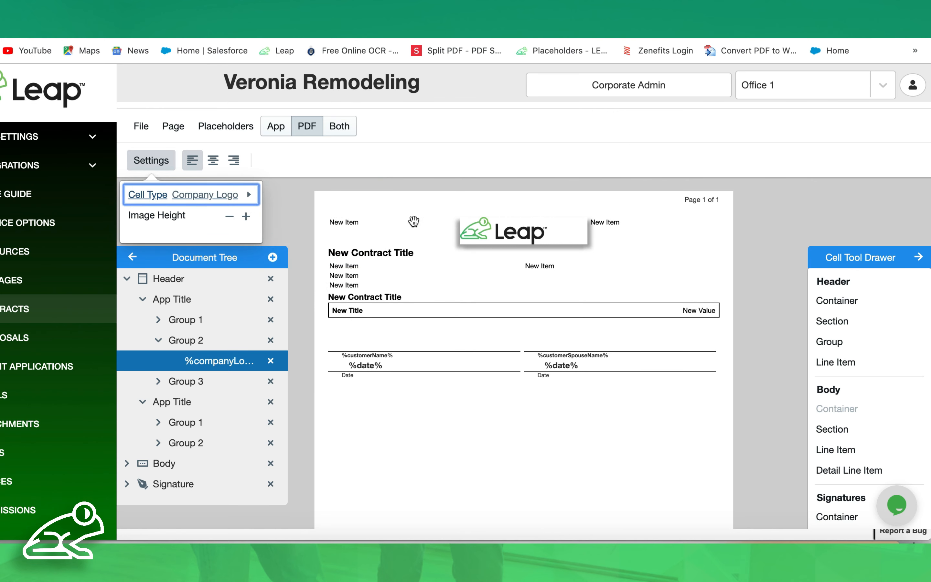
click(234, 201)
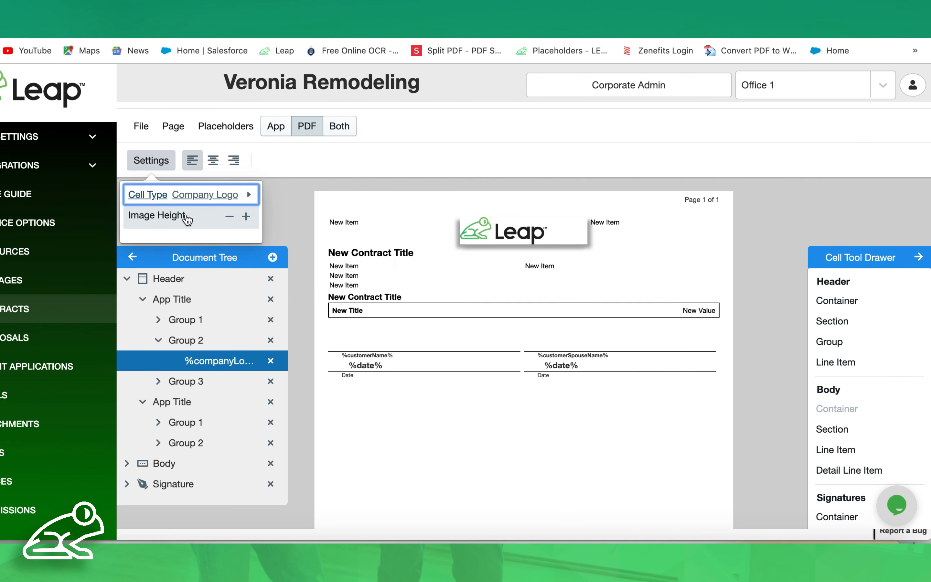
Increase the company logo's image height and centre the logo in its cell
click(246, 217)
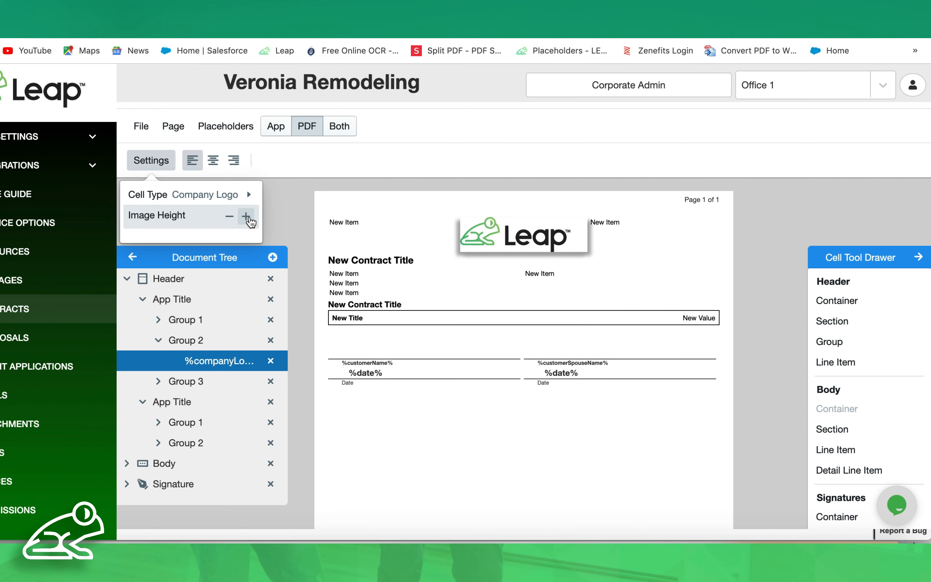
click(246, 216)
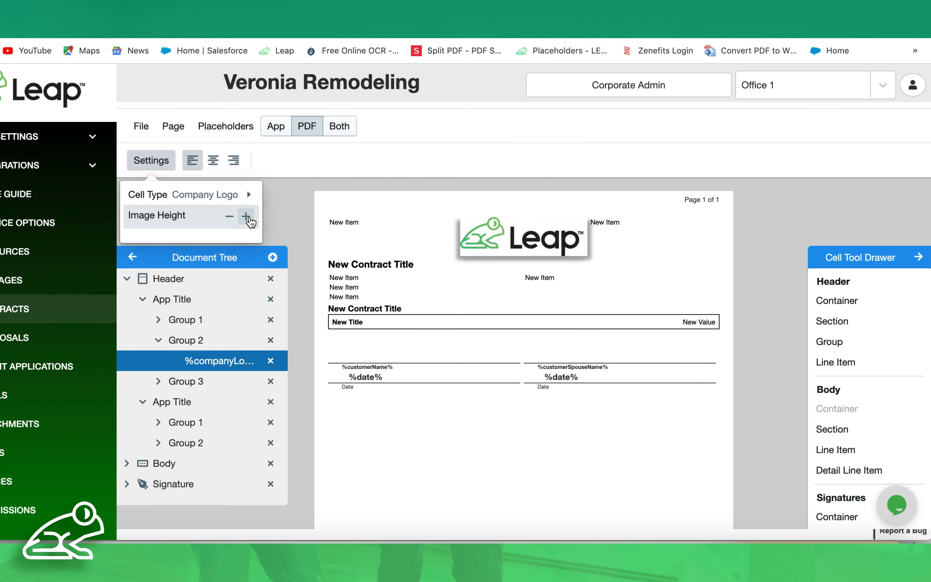
click(287, 210)
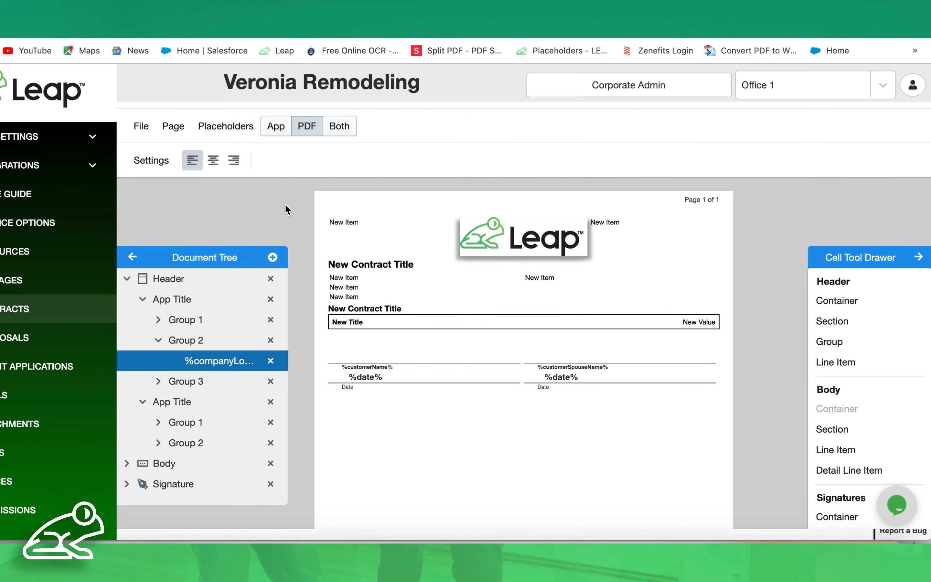
click(214, 167)
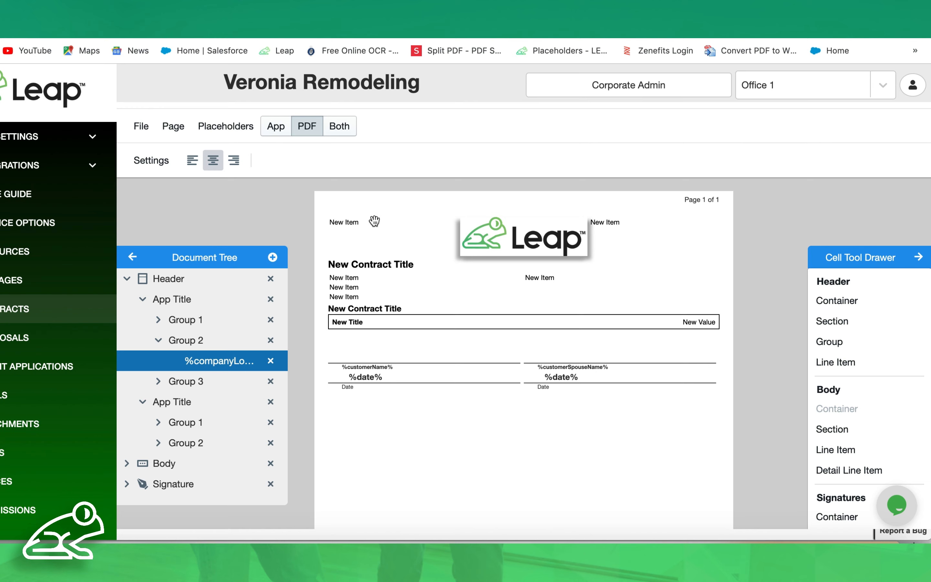
Change the first item of the first header section to the Image cell type and load BBBlogo.png from the Desktop
click(349, 229)
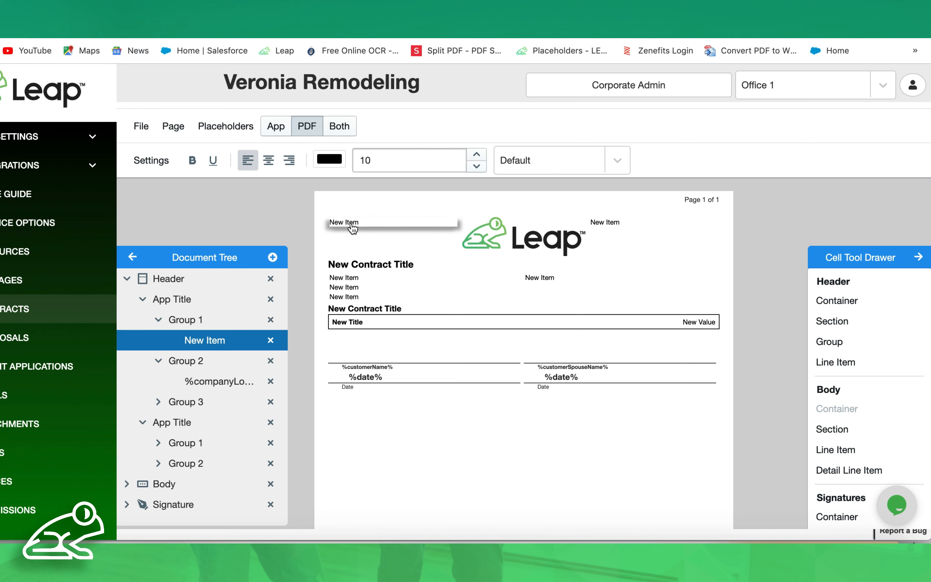
click(149, 162)
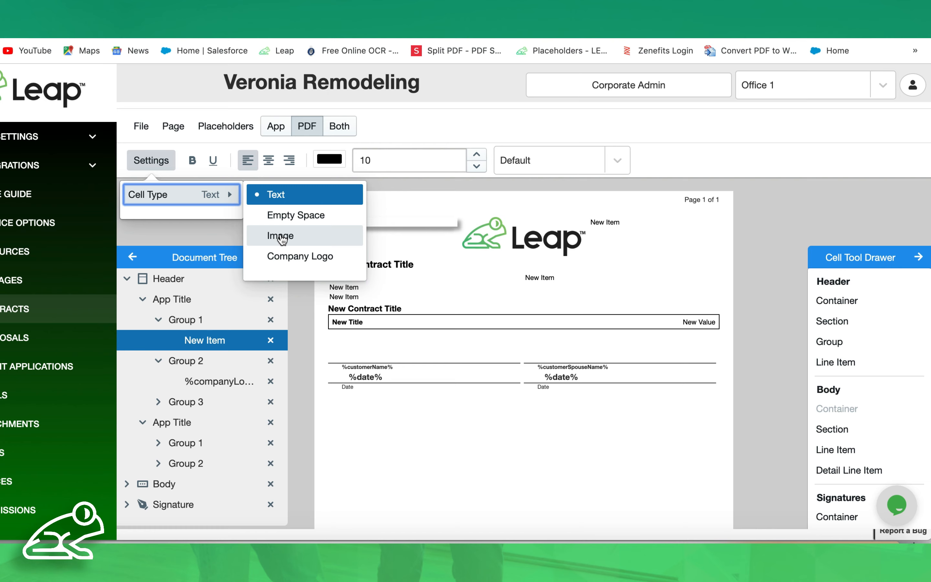
click(282, 238)
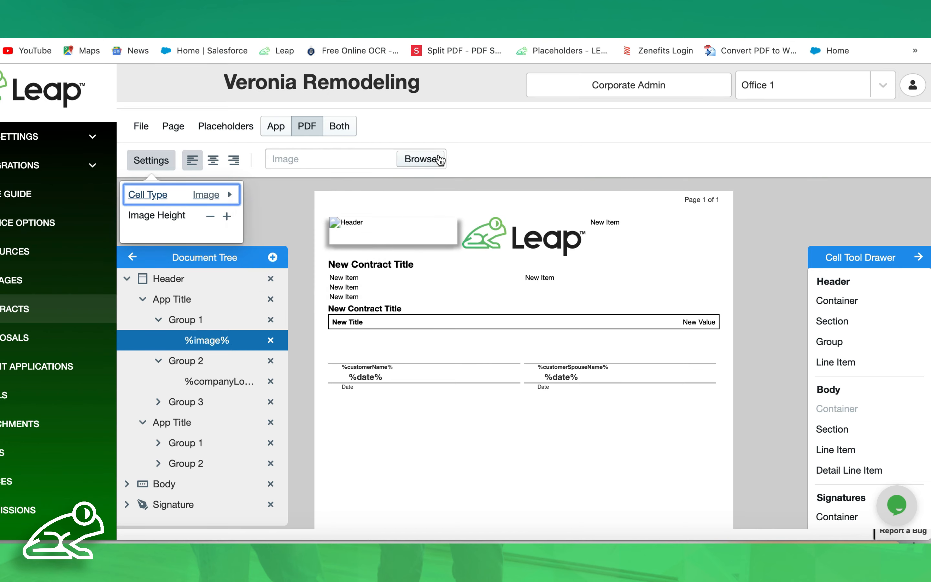
click(425, 161)
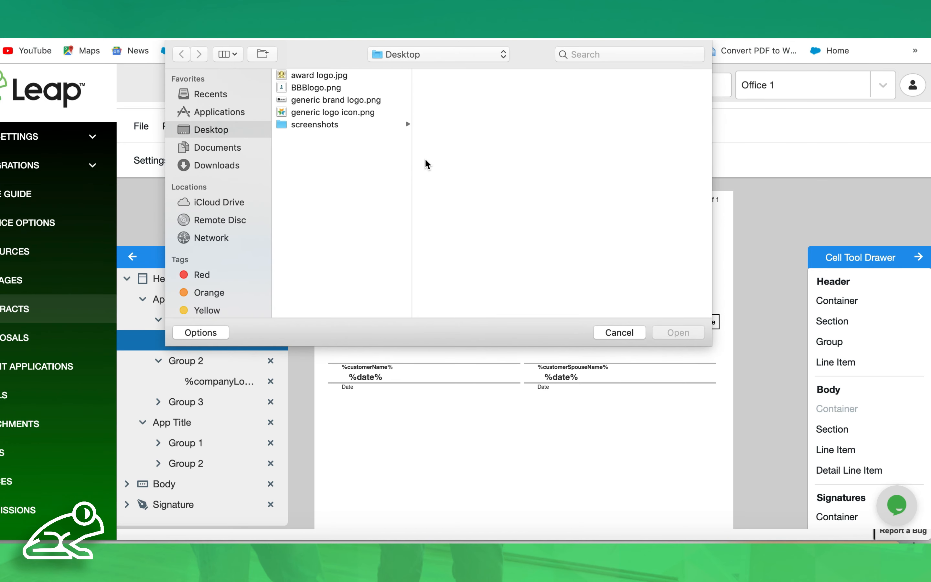
click(324, 92)
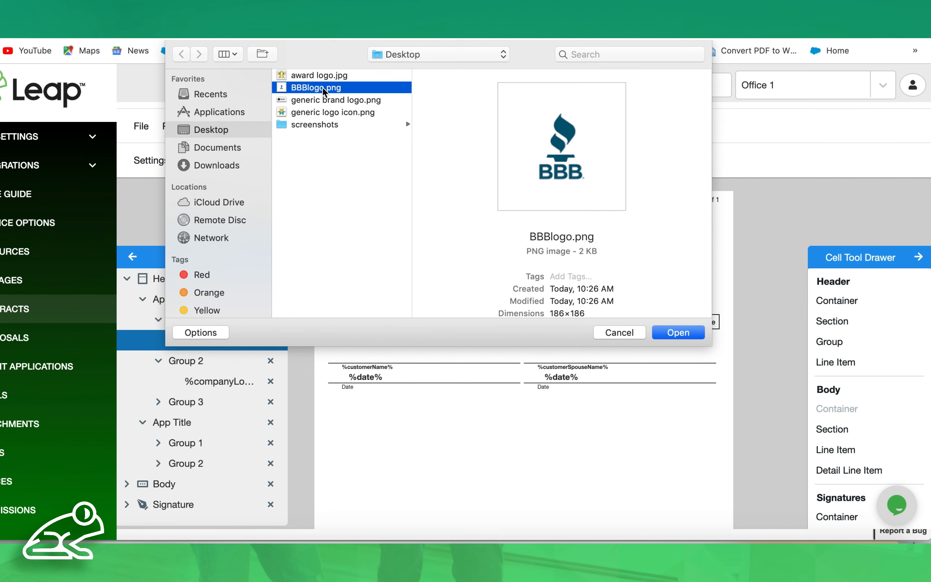
click(684, 332)
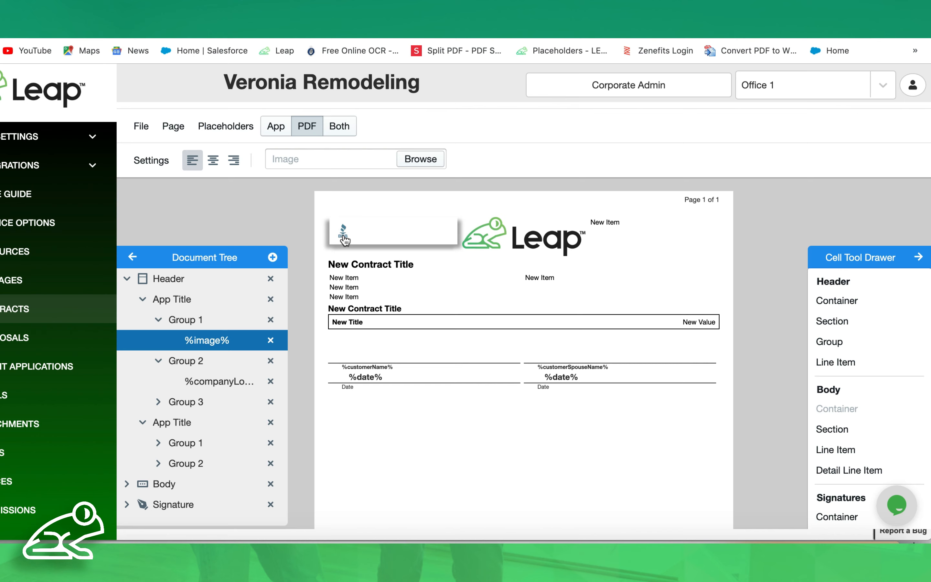
Increase the image height of the BBB logo in the header
click(150, 162)
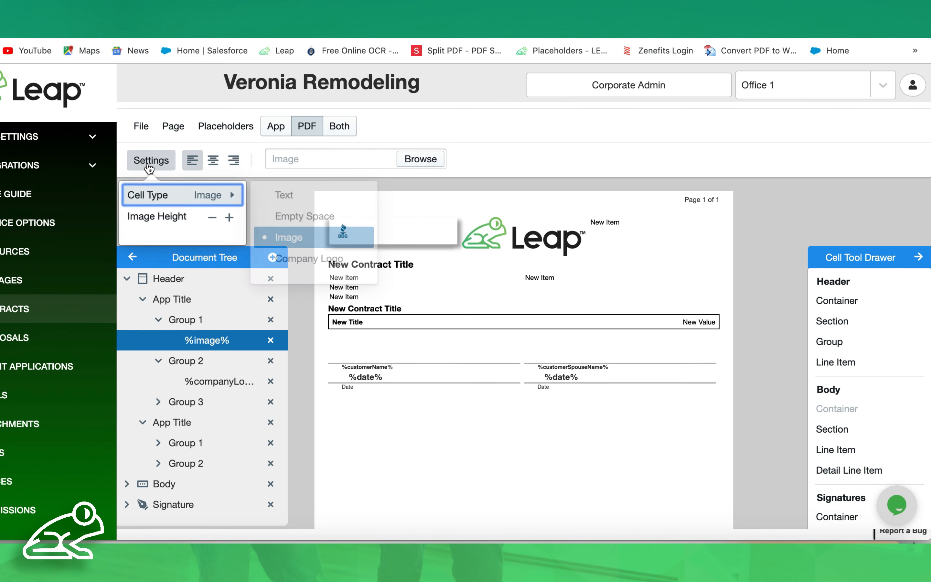
click(227, 216)
click(227, 216)
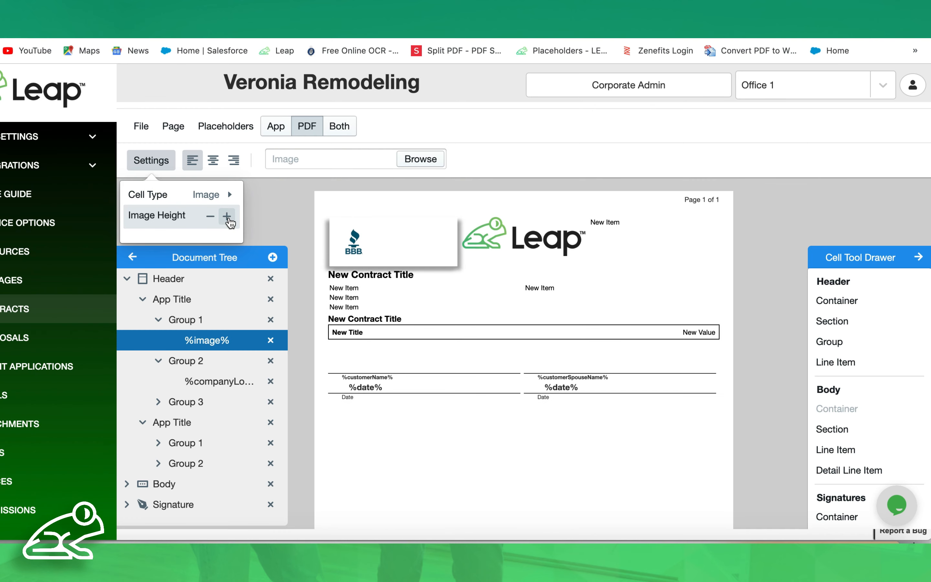
click(281, 219)
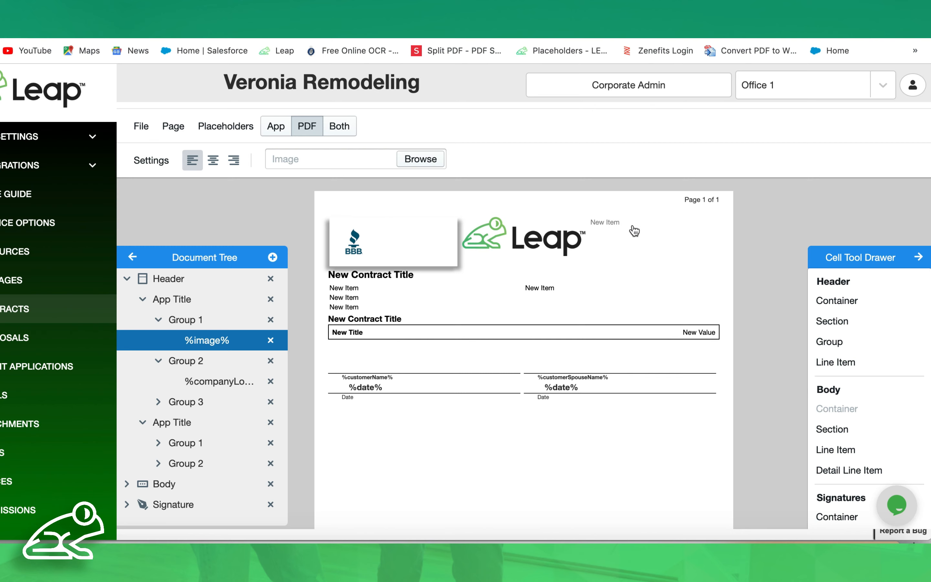
Right-align the third item of the first header section and change its cell type to Image
click(607, 226)
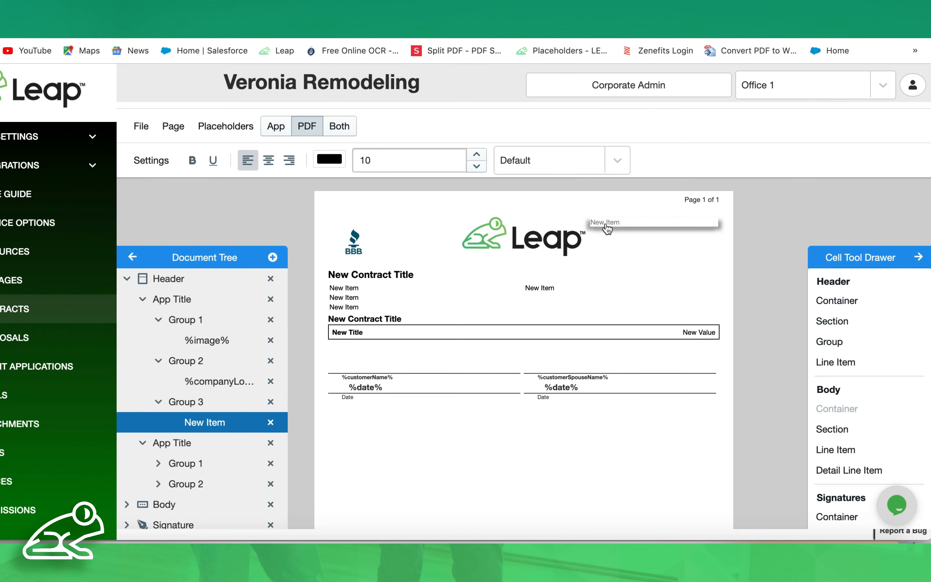
click(289, 161)
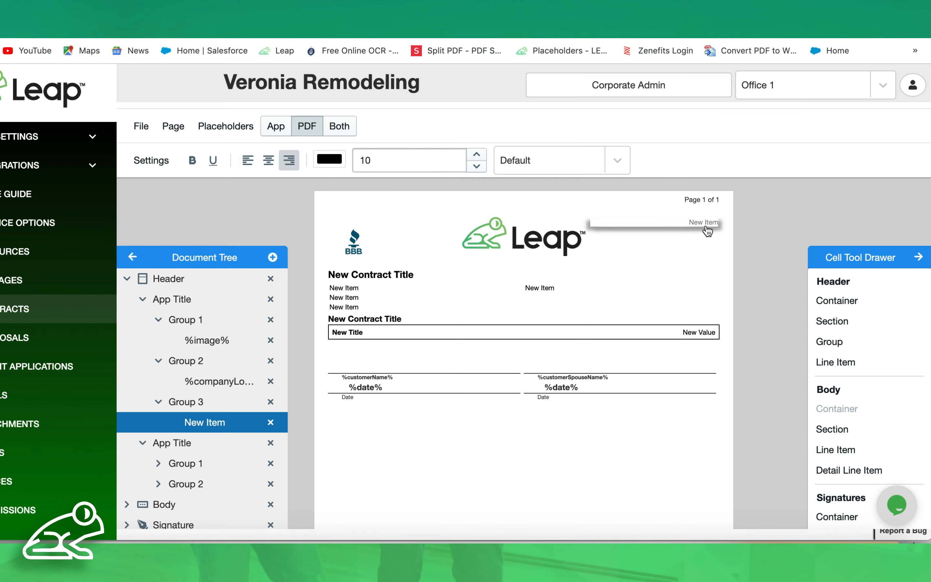
click(154, 165)
mouse_move(221, 195)
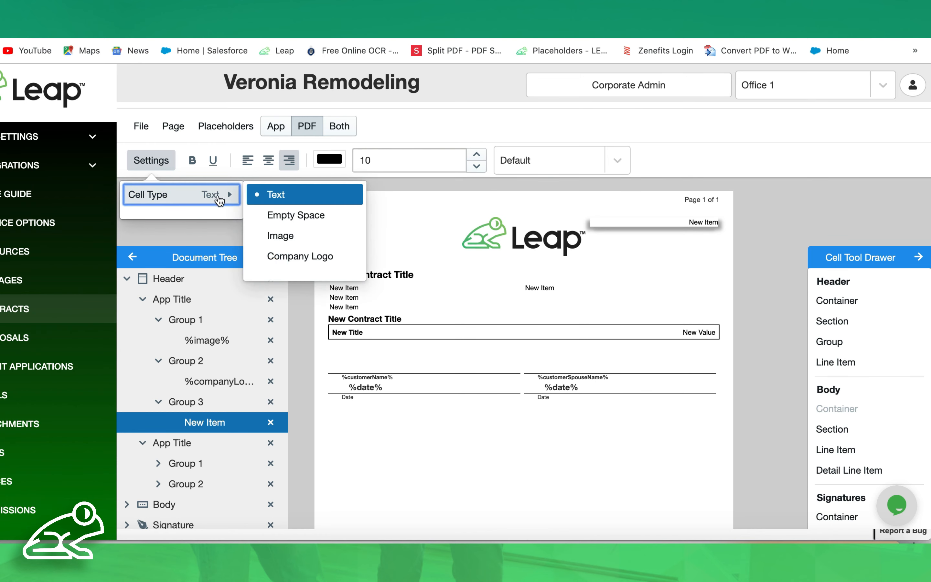
click(274, 237)
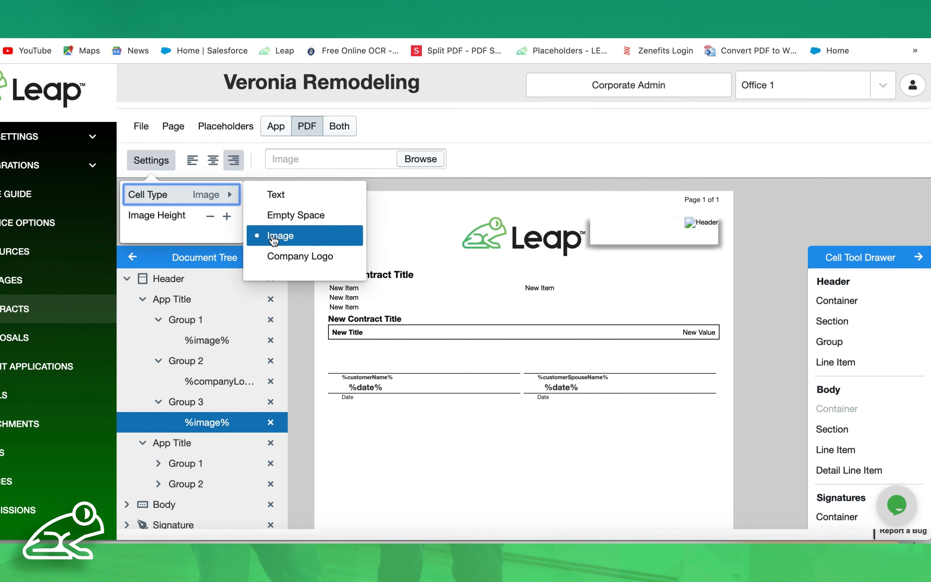
Load award logo.jpg from the Desktop into the third item's image cell
click(421, 163)
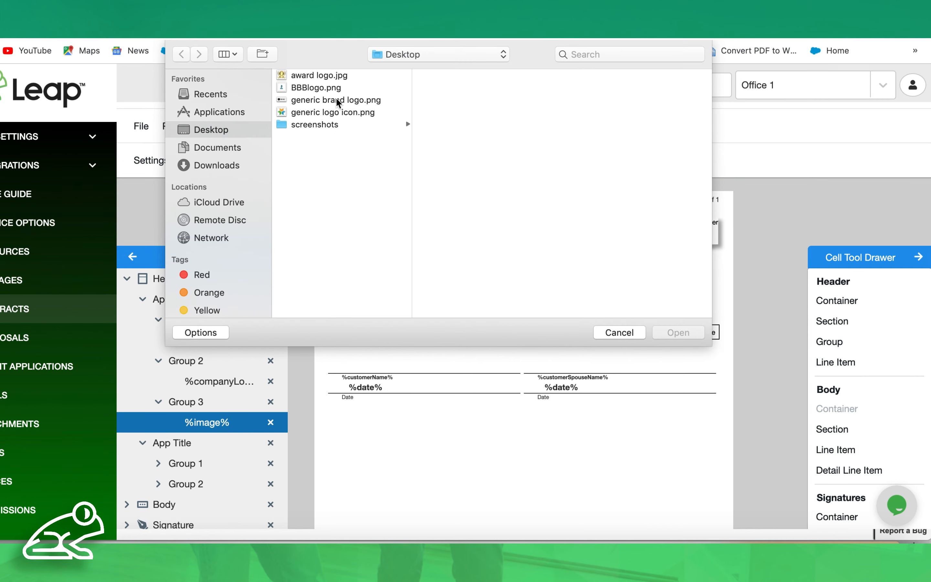
click(323, 79)
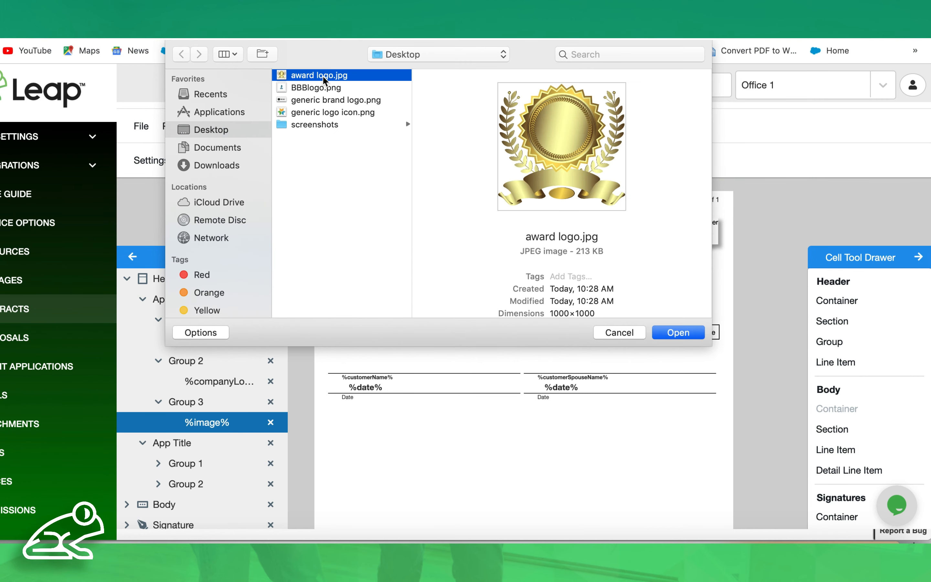
click(678, 334)
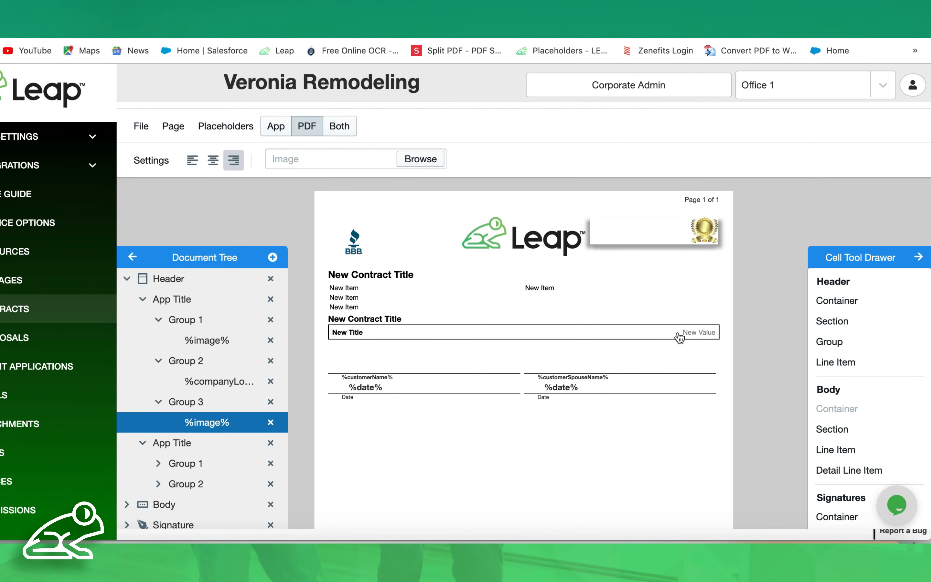
Increase the image height of the award logo in the header by three increments
click(157, 162)
click(227, 216)
click(227, 216)
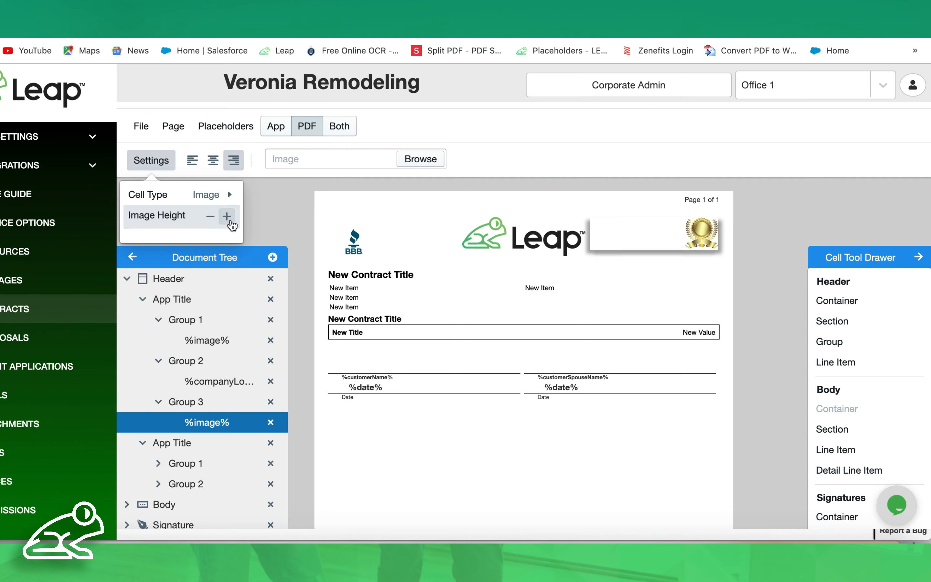
click(227, 216)
click(304, 222)
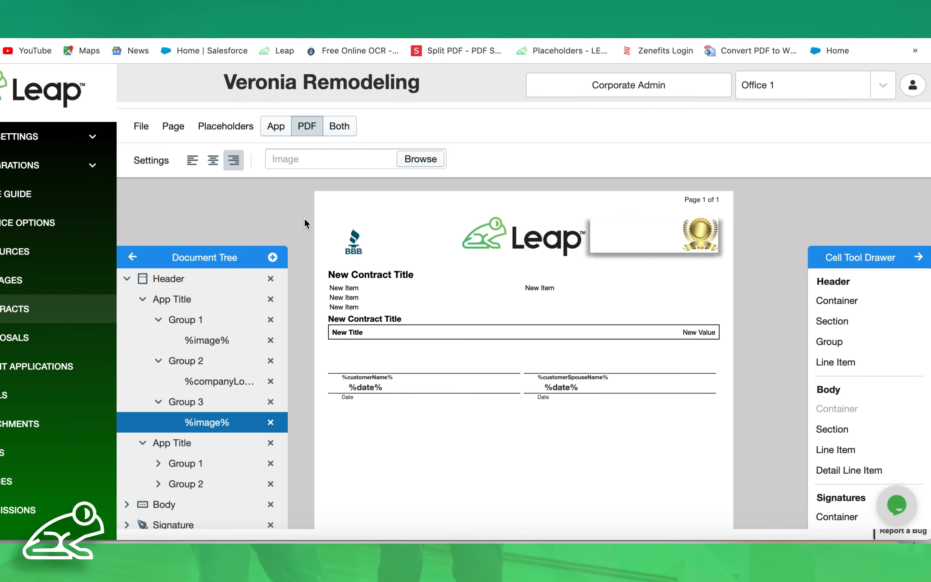
Change the title of the second header section to "Contact Information"
click(361, 276)
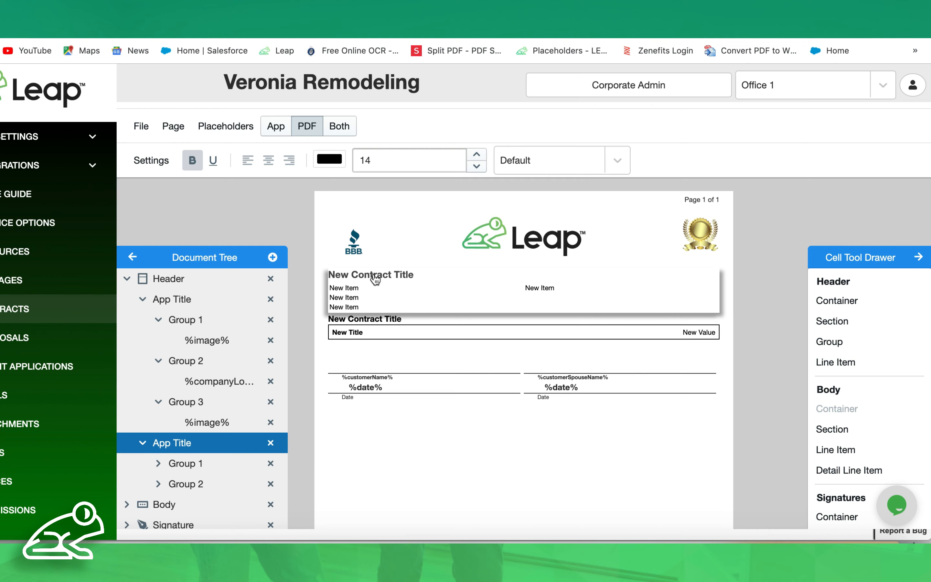
click(375, 280)
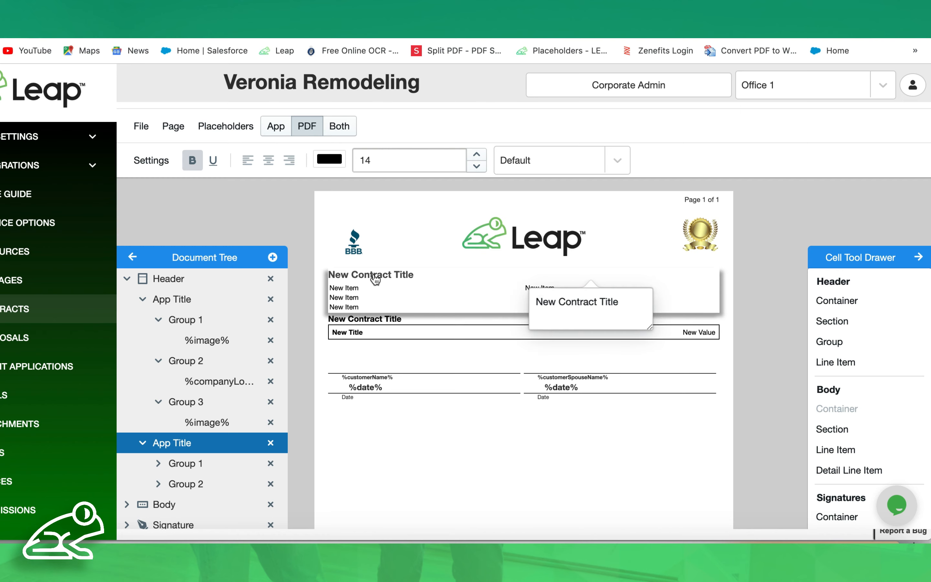
drag(622, 301, 563, 300)
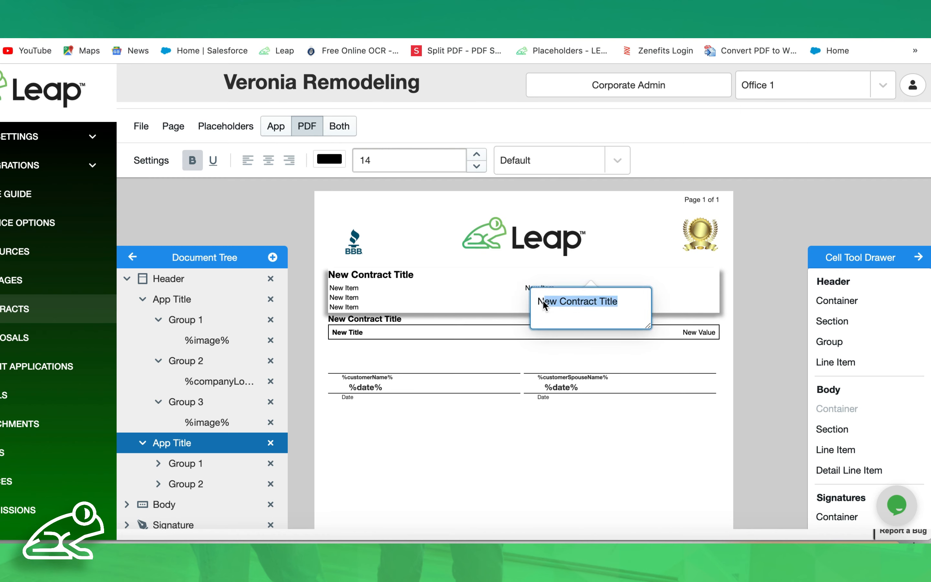
key(BackSpace)
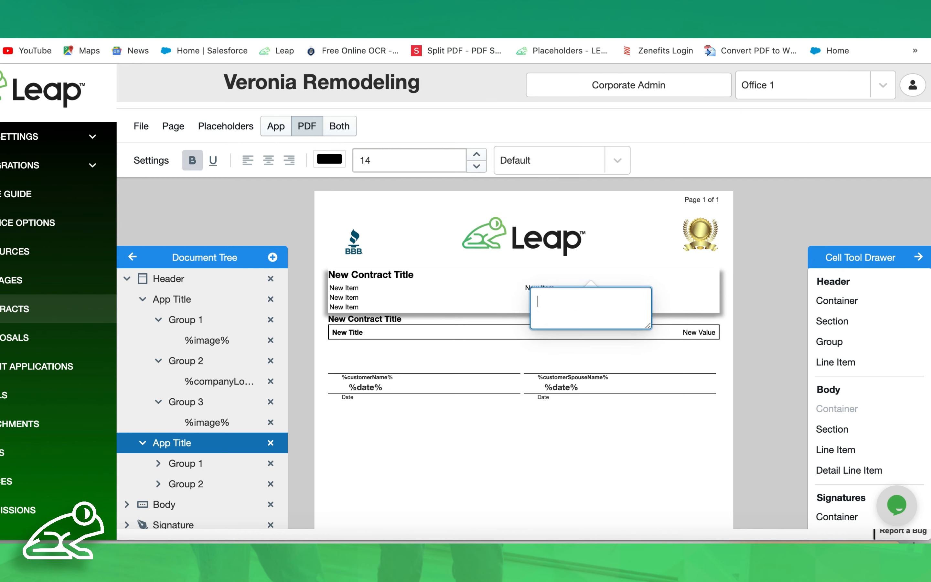
text(Contact Information)
click(279, 208)
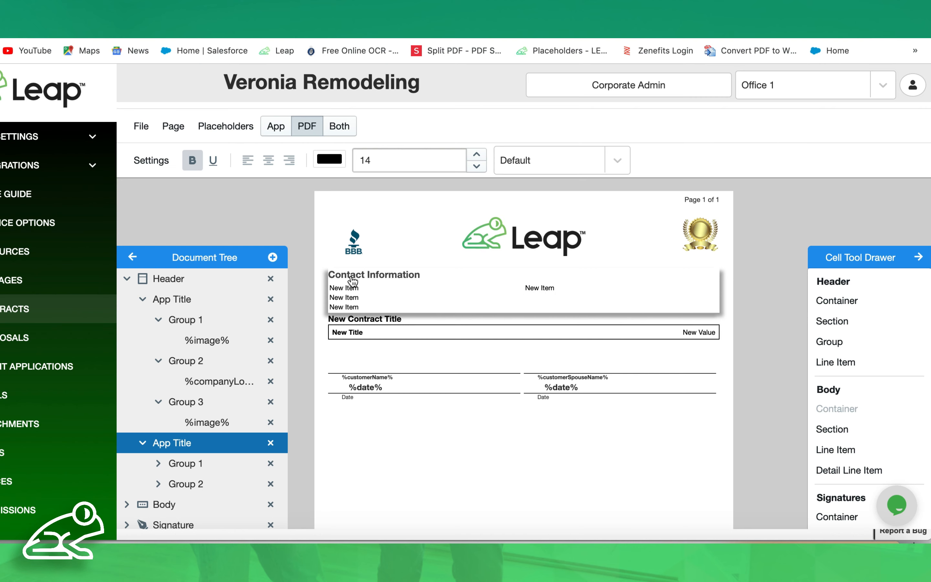
Set the Contact Information title's font size to 15 and remove its bold formatting
click(477, 155)
click(477, 155)
click(477, 155)
click(477, 155)
click(477, 155)
click(477, 155)
click(477, 166)
click(477, 166)
click(477, 167)
click(476, 166)
click(477, 166)
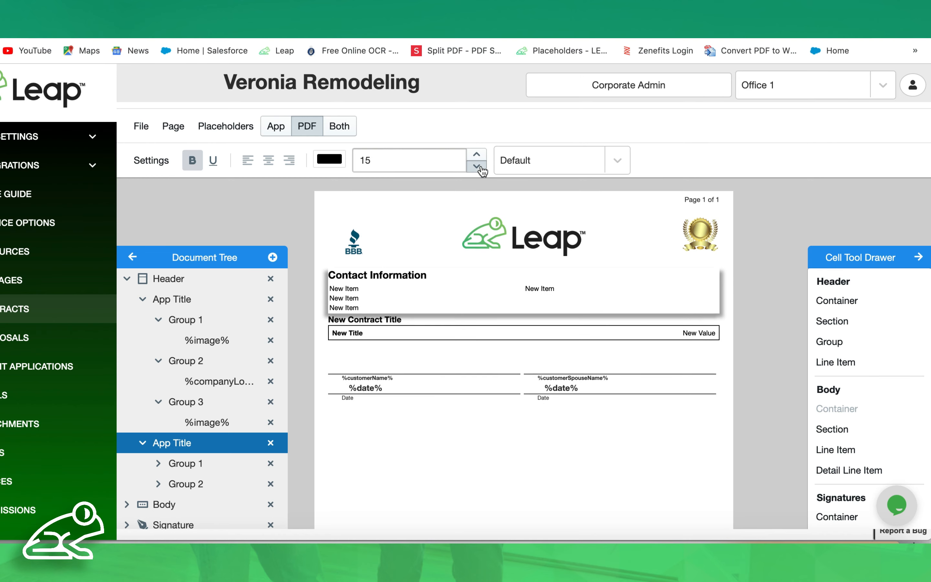
click(194, 161)
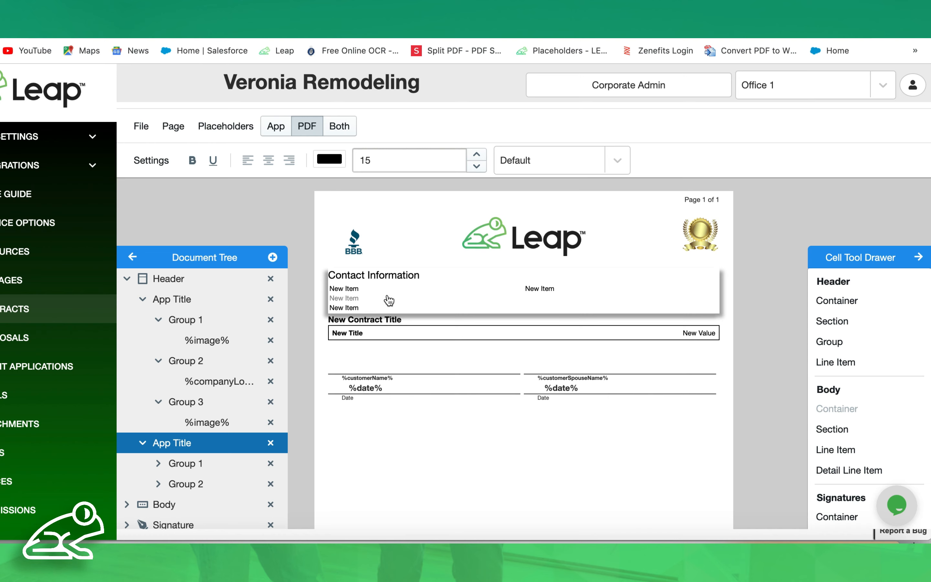
Copy %customerName% from the Leap placeholders documentation page and replace the first item in Contact Information's first group with it
click(347, 295)
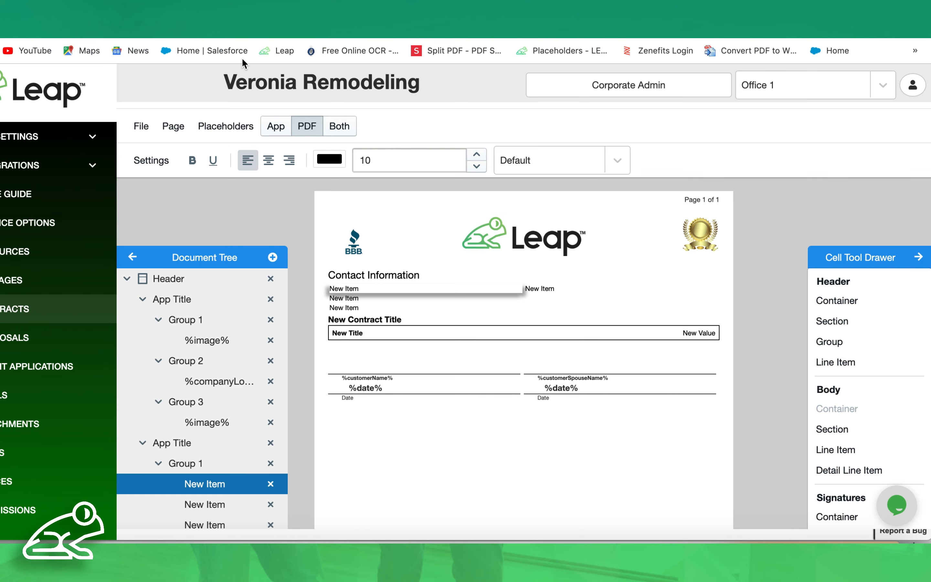
click(216, 5)
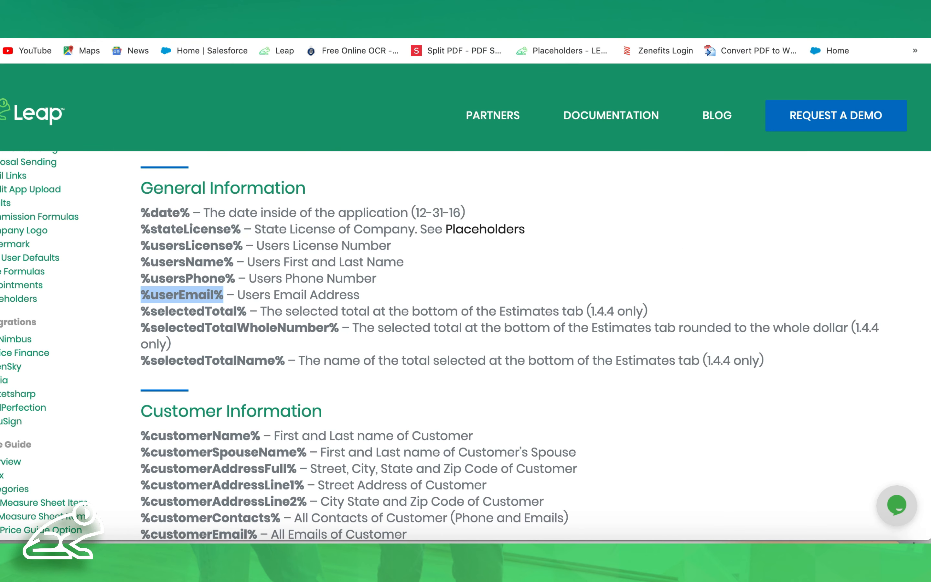
click(241, 430)
drag(262, 437, 142, 436)
key(ctrl+c)
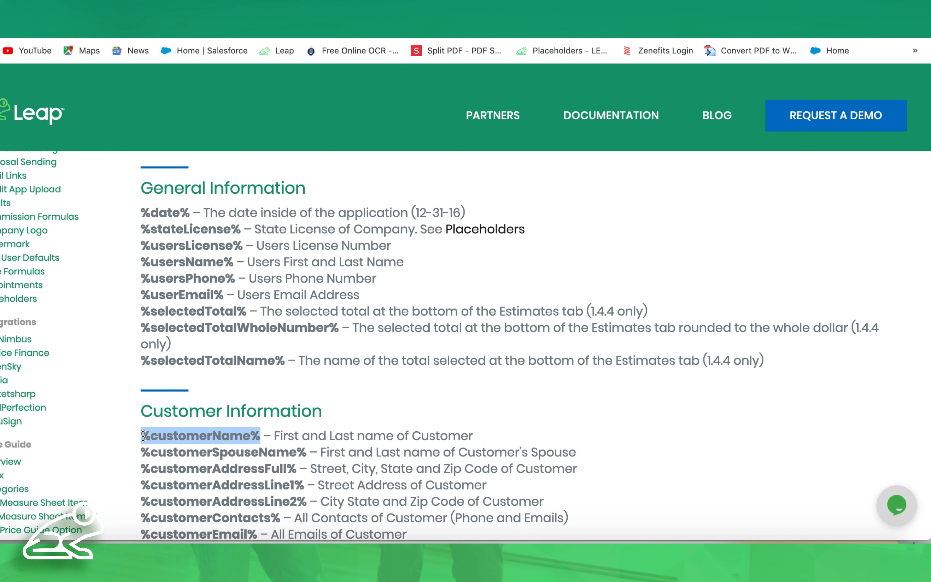
click(74, 12)
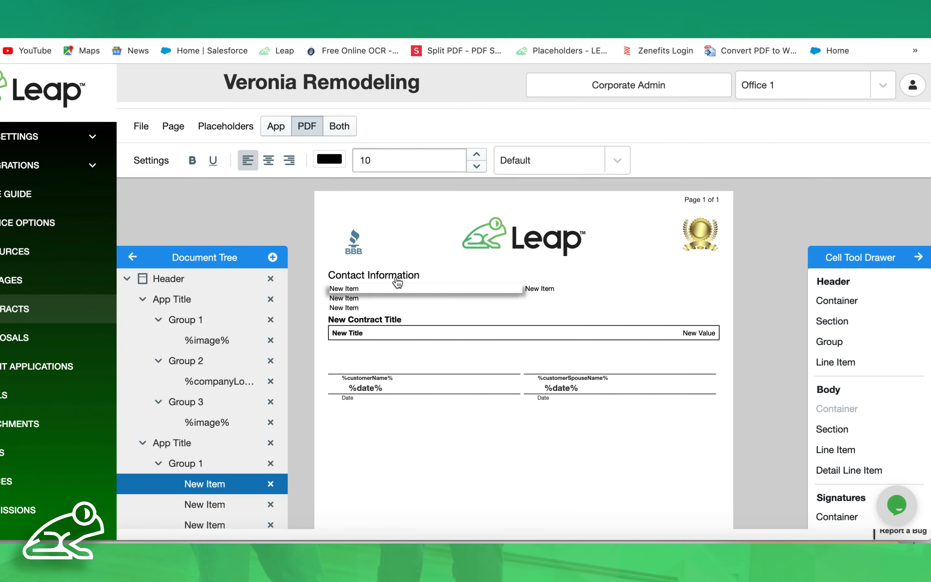
click(343, 288)
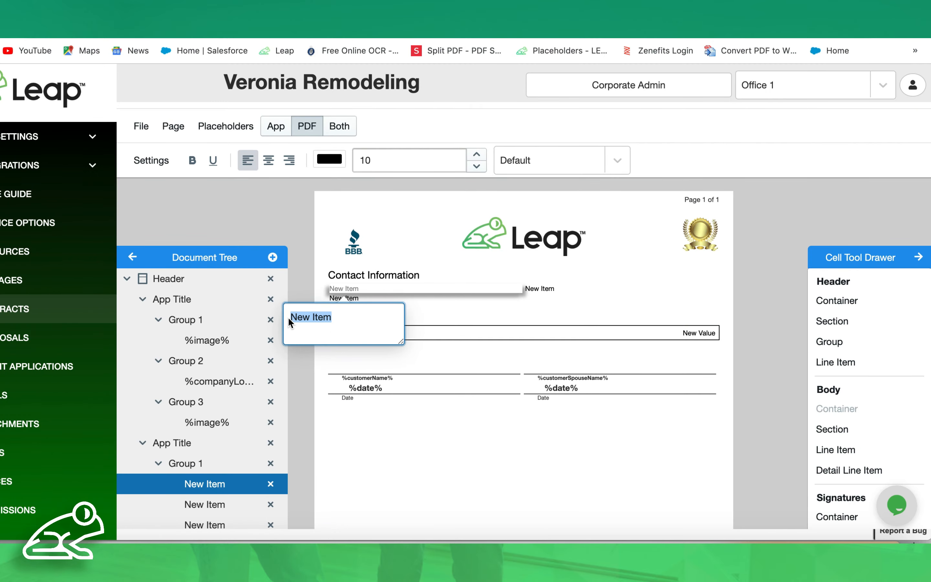
key(ctrl+v)
click(300, 233)
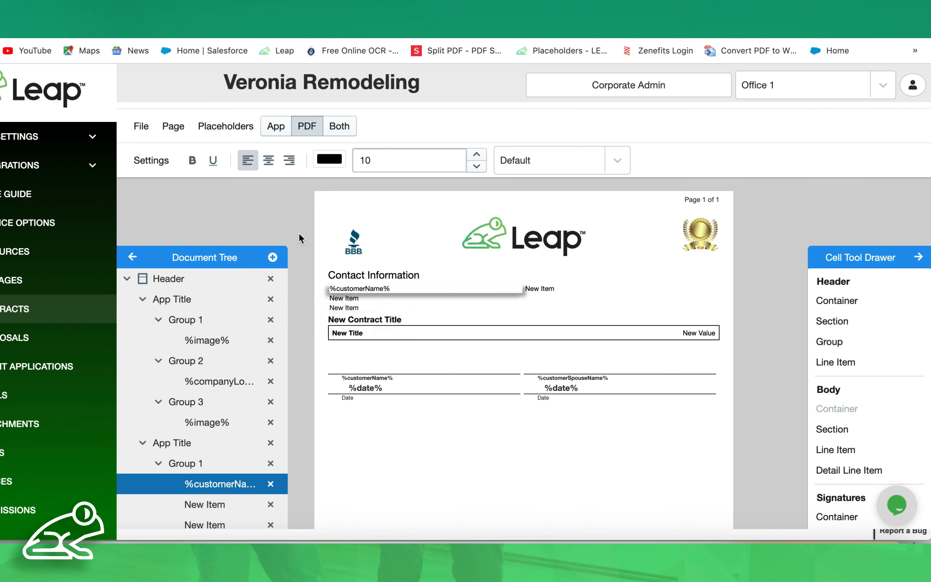
Replace the second item in Contact Information's first group with the %customerAddressFull% placeholder copied from the documentation page
click(344, 299)
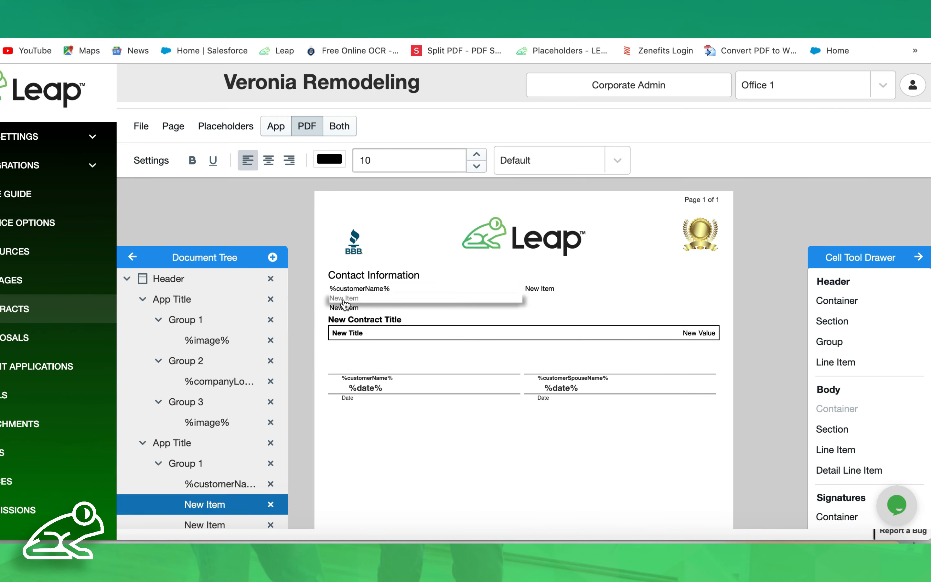
key(ctrl+Tab)
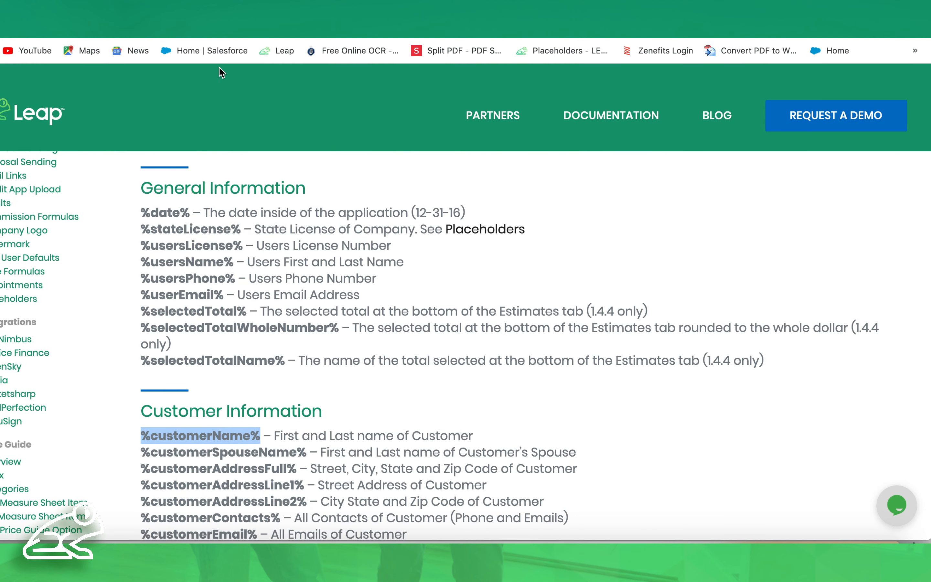
drag(297, 468, 145, 463)
key(ctrl+c)
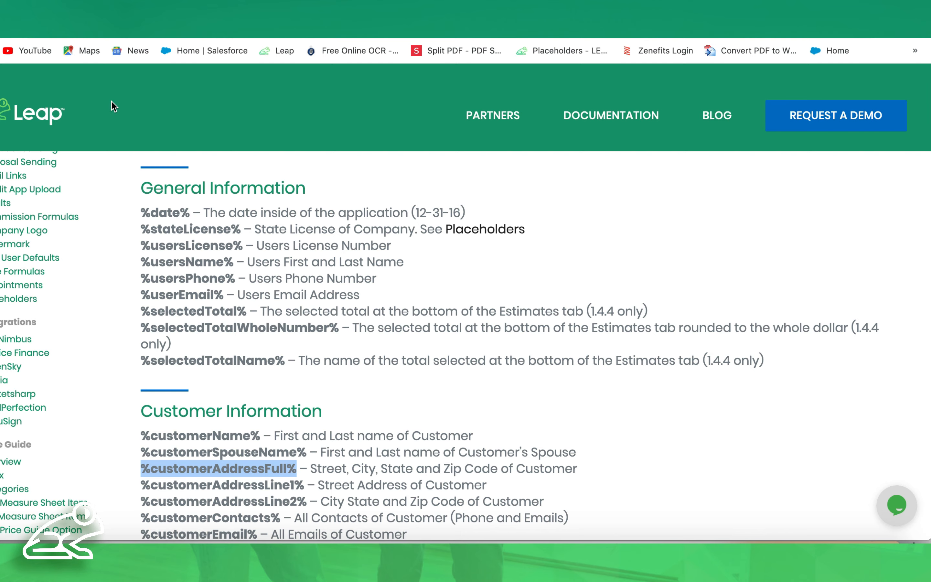
key(ctrl+shift+Tab)
click(348, 340)
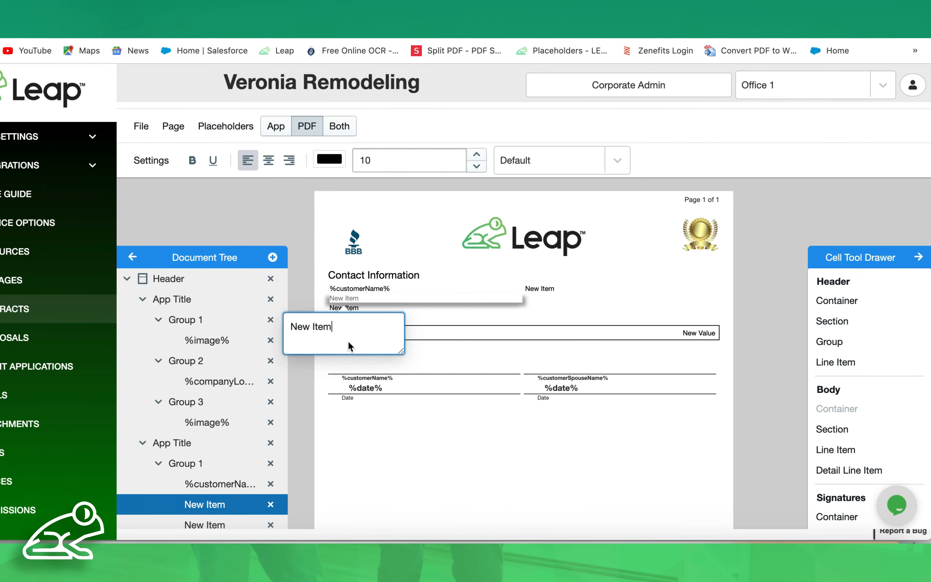
drag(340, 334, 291, 327)
key(ctrl+v)
click(276, 231)
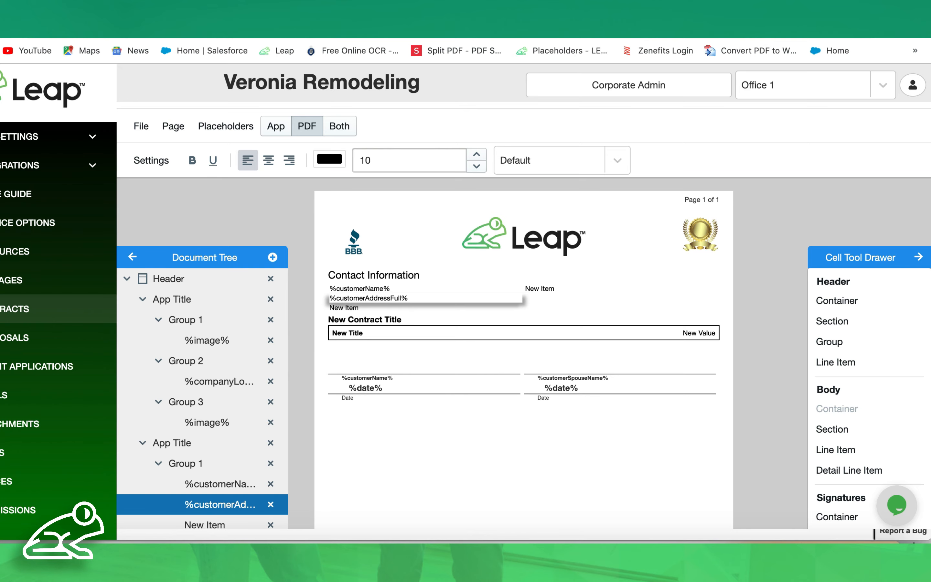
Replace the third item in Contact Information's first group with the %customerContacts% placeholder copied from the documentation page
key(ctrl+Tab)
drag(281, 518, 144, 513)
key(ctrl+c)
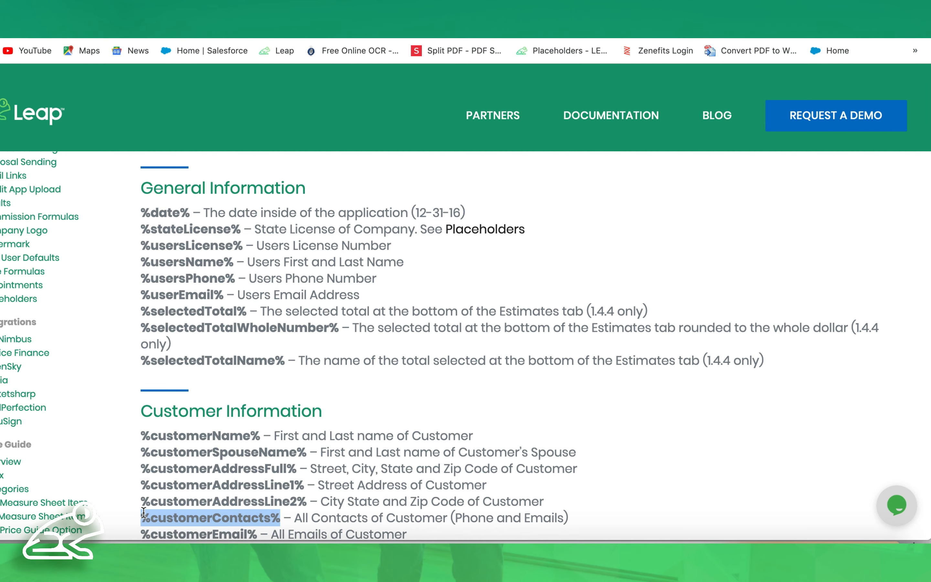
key(ctrl+shift+Tab)
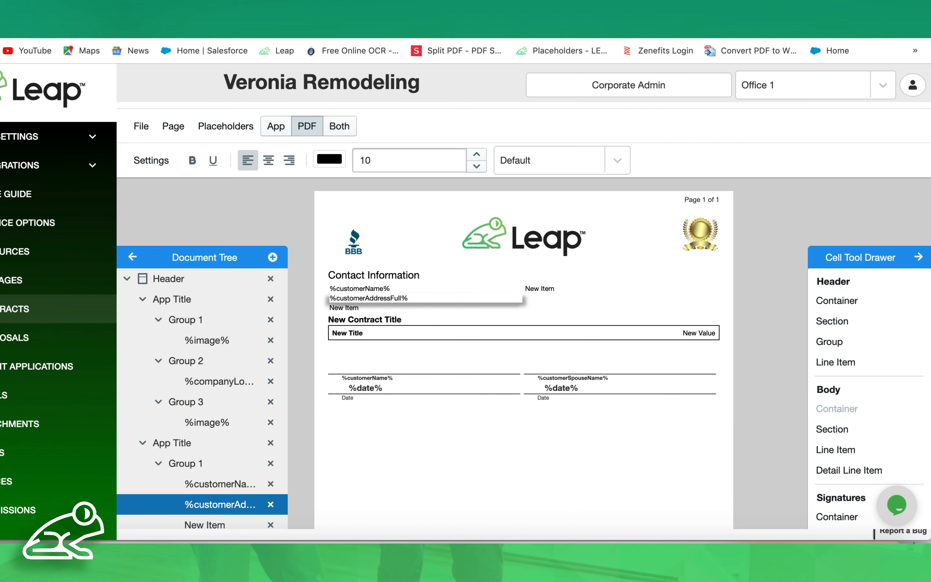
click(348, 308)
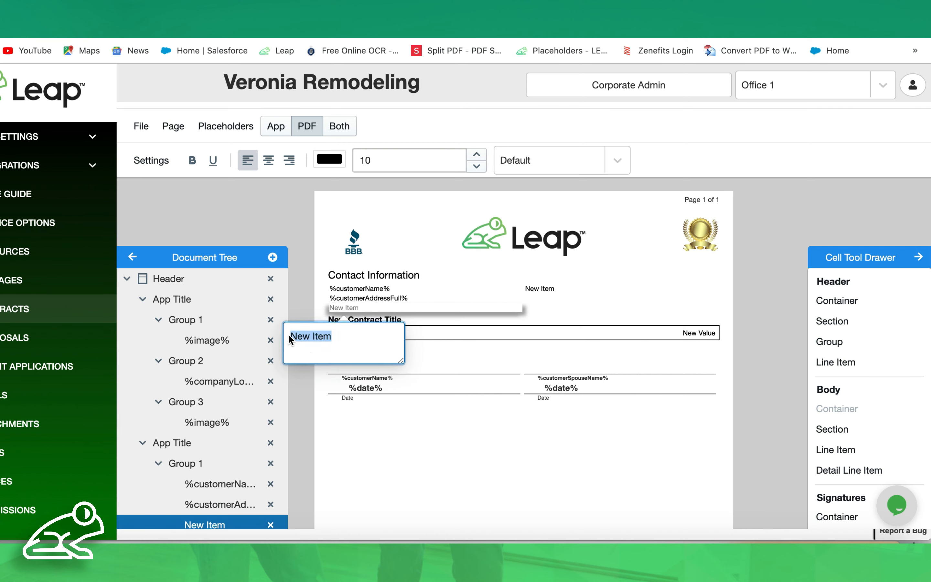
key(ctrl+v)
click(262, 225)
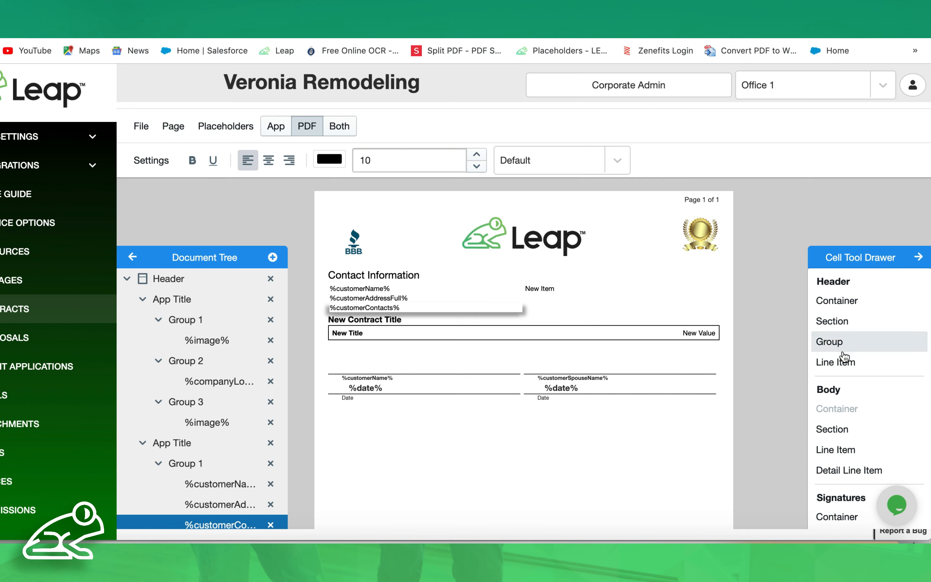
Add two header line items to the second group of the Contact Information section
drag(838, 365, 554, 303)
drag(838, 362, 554, 302)
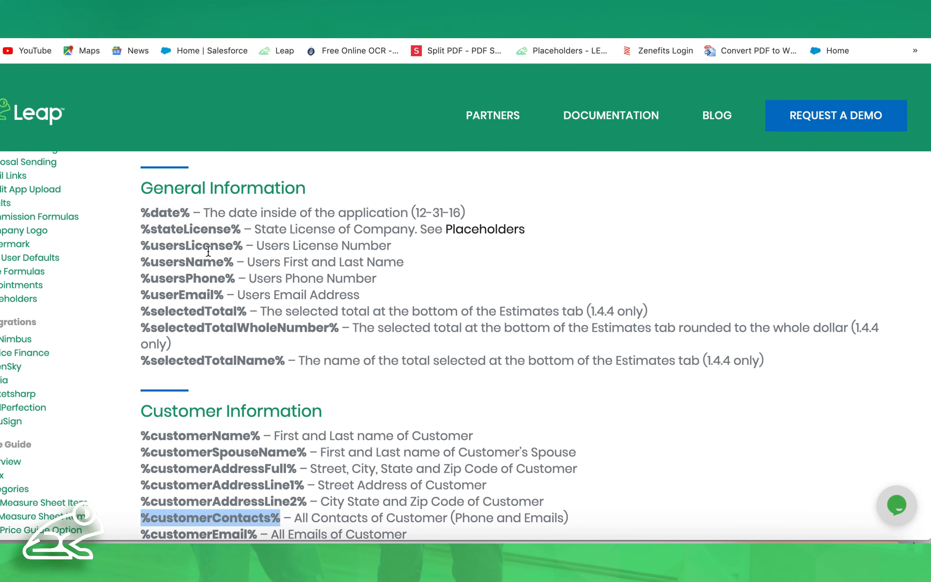
Copy %usersName% from the placeholders documentation page and replace the first item in Contact Information's second group with it
scroll(216, 251, up, 5)
scroll(216, 251, down, 6)
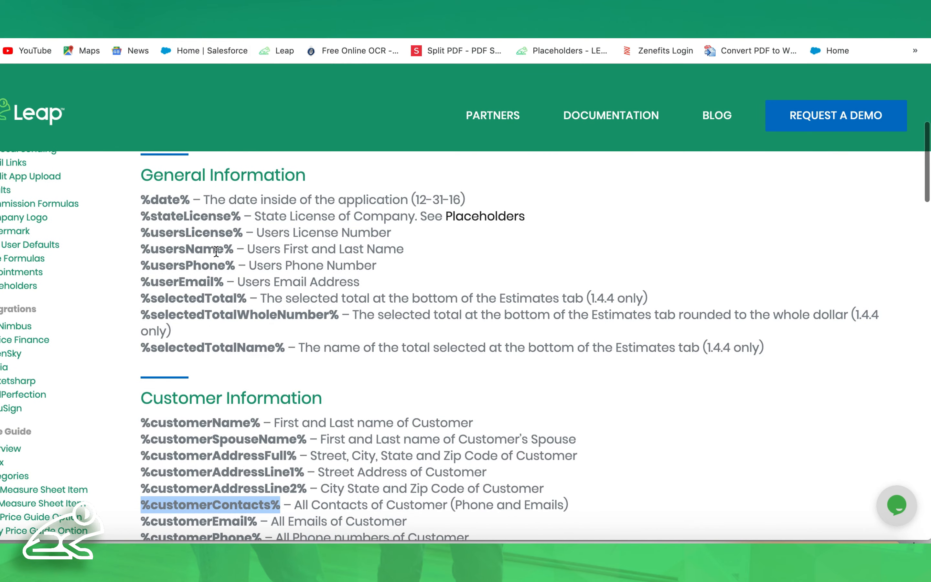
drag(234, 235, 142, 233)
key(ctrl+c)
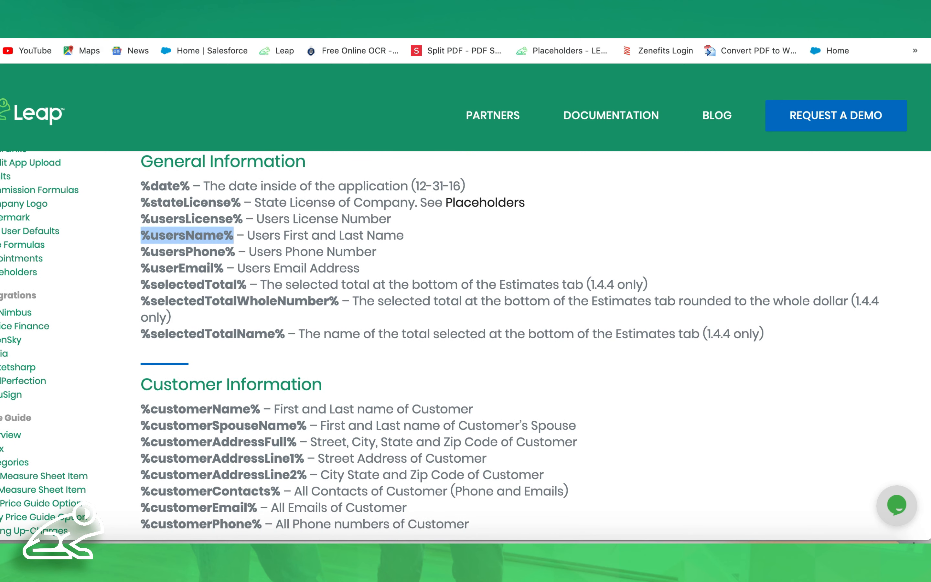
click(277, 23)
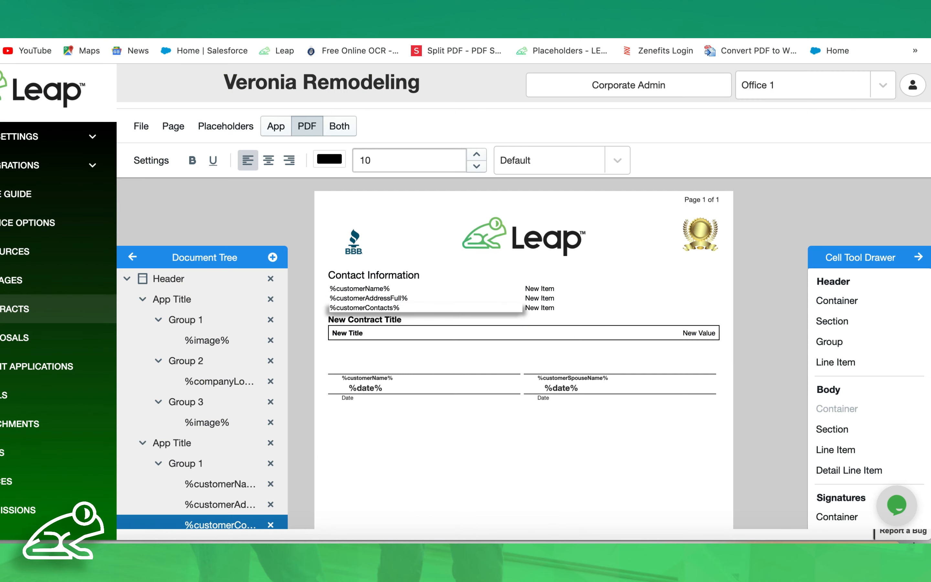
click(548, 288)
click(548, 288)
drag(518, 319, 483, 319)
key(ctrl+v)
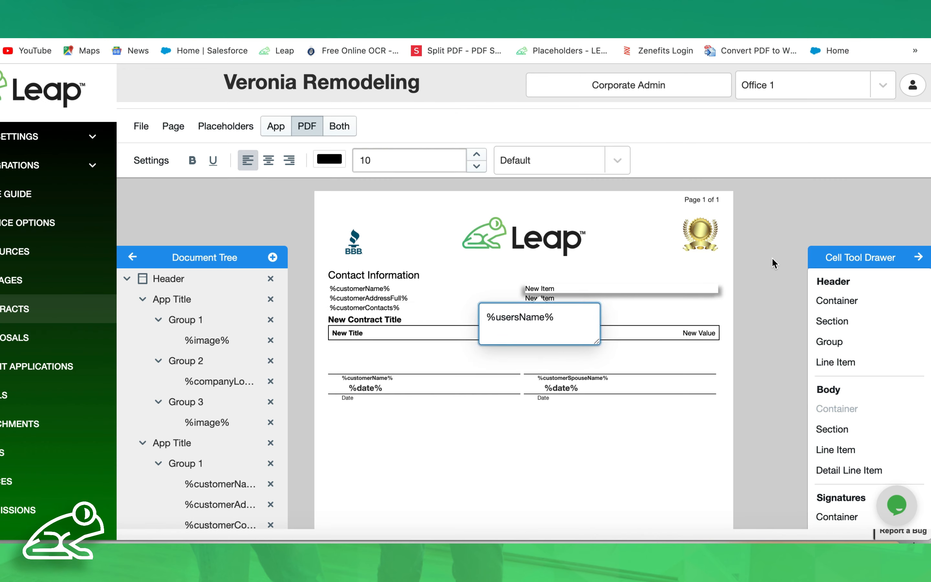
click(710, 265)
Replace the second item in Contact Information's second group with the %usersPhone% placeholder copied from the documentation page
key(ctrl+Tab)
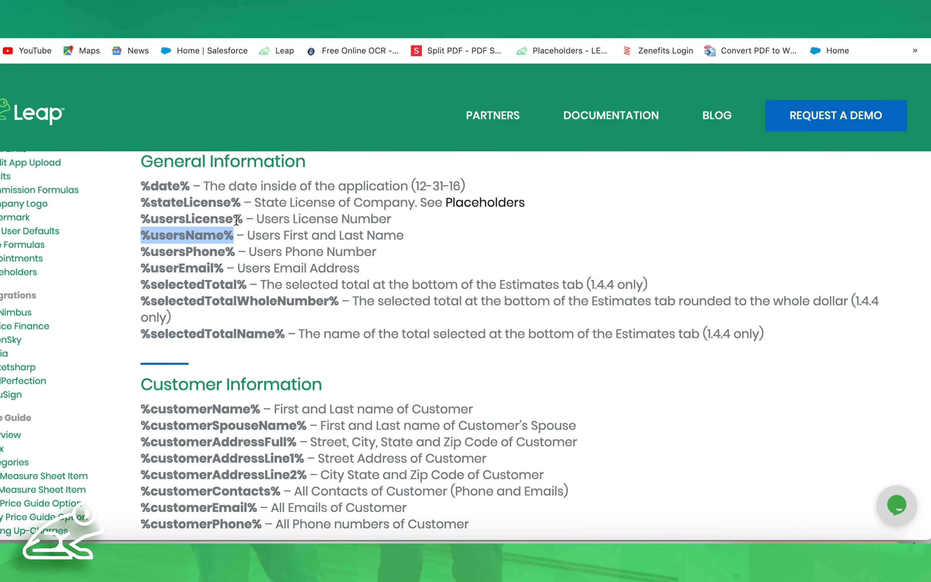
drag(235, 252, 145, 253)
key(ctrl+c)
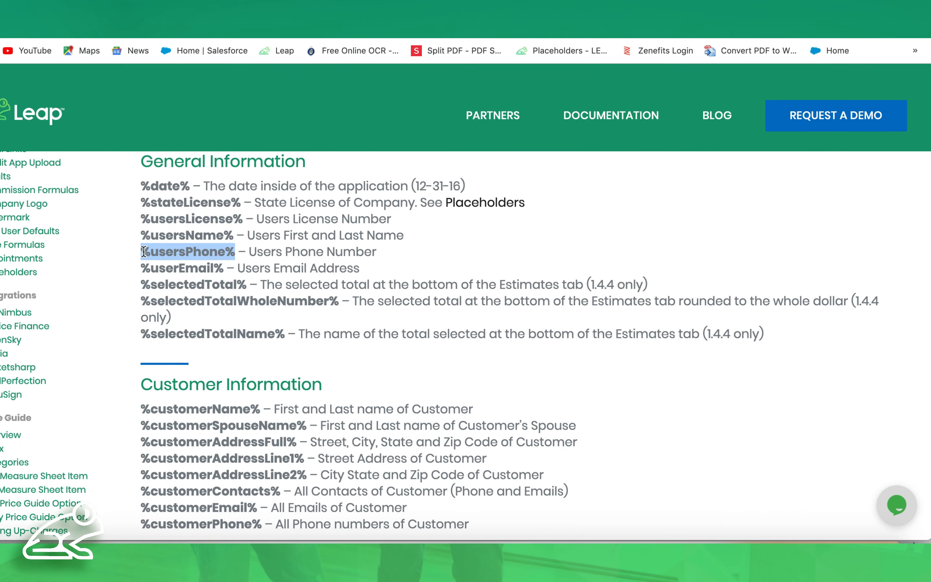
key(ctrl+shift+Tab)
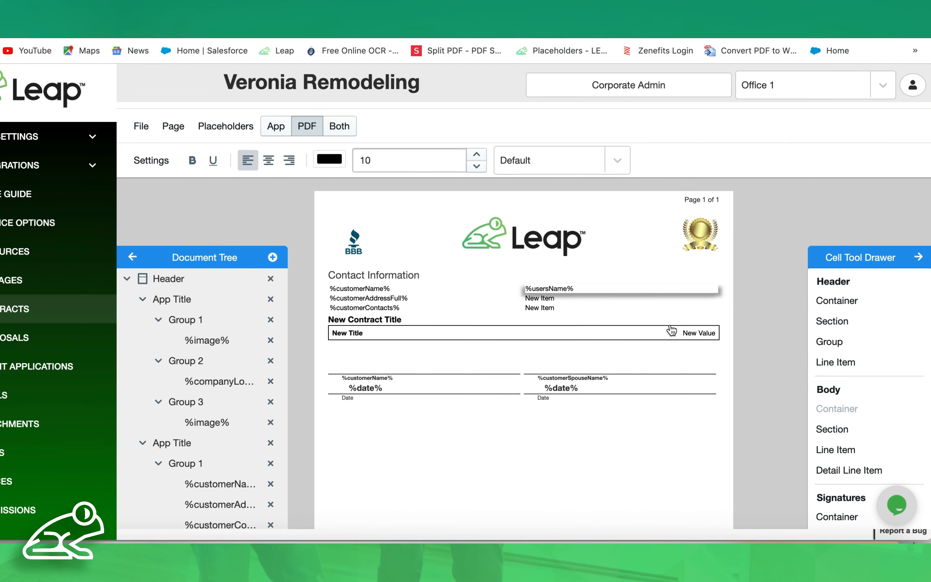
click(547, 301)
double_click(550, 308)
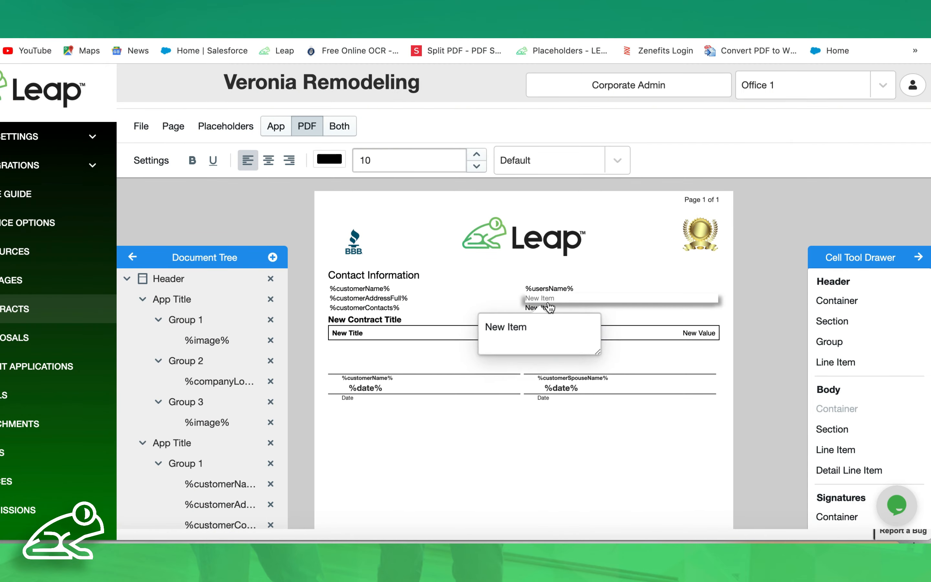
drag(528, 332, 486, 327)
key(ctrl+v)
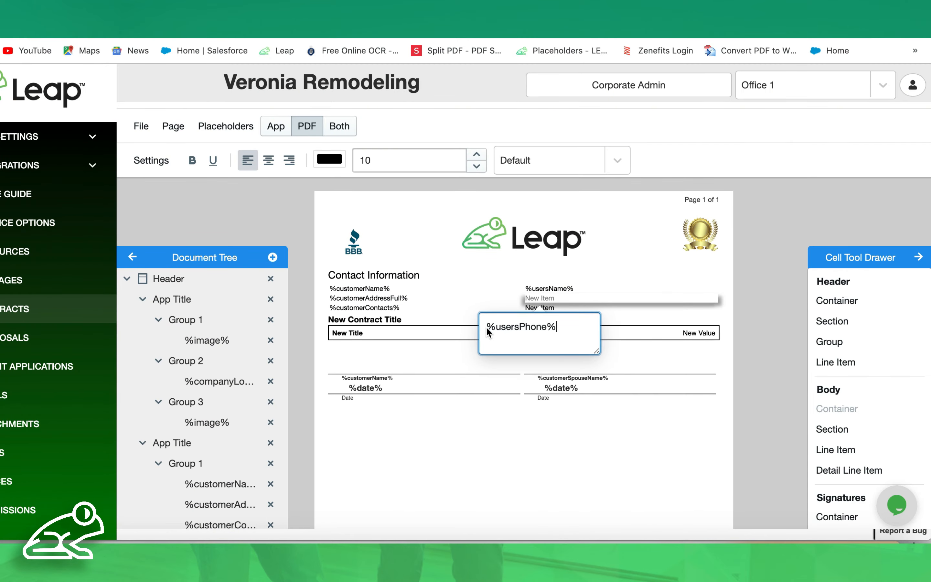
click(755, 322)
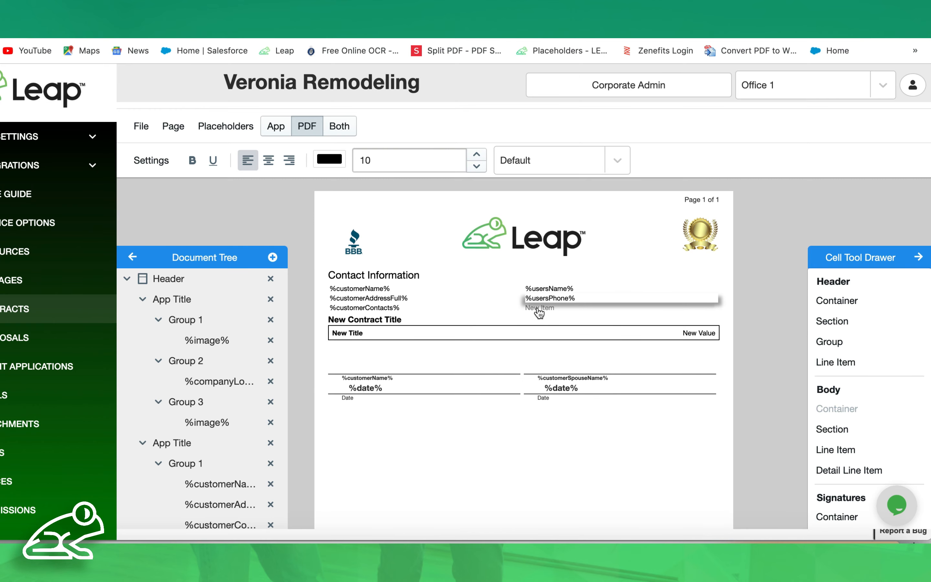
Replace the third item in Contact Information's second group with the %userEmail% placeholder copied from the documentation page, and save the contract template
key(ctrl+Tab)
drag(228, 268, 137, 268)
key(ctrl+c)
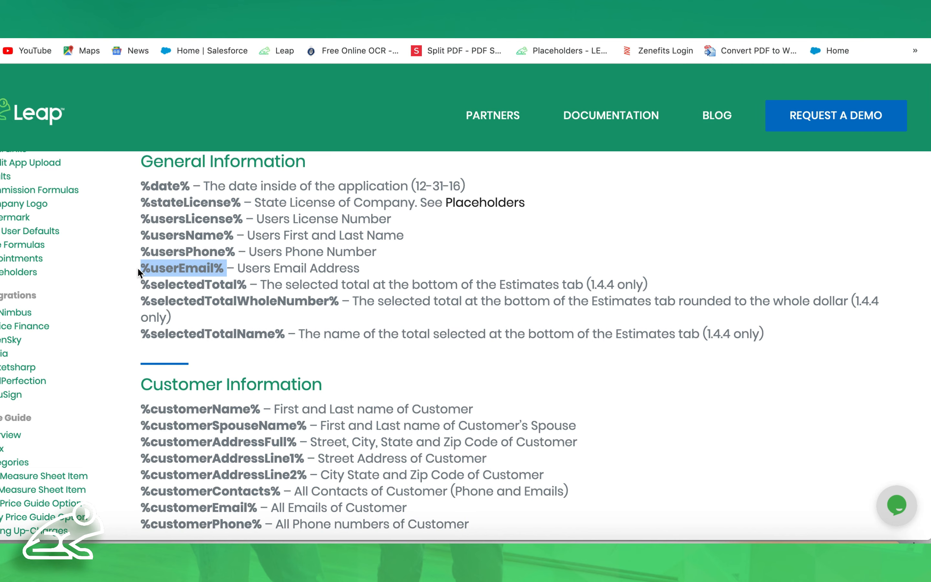
key(ctrl+shift+Tab)
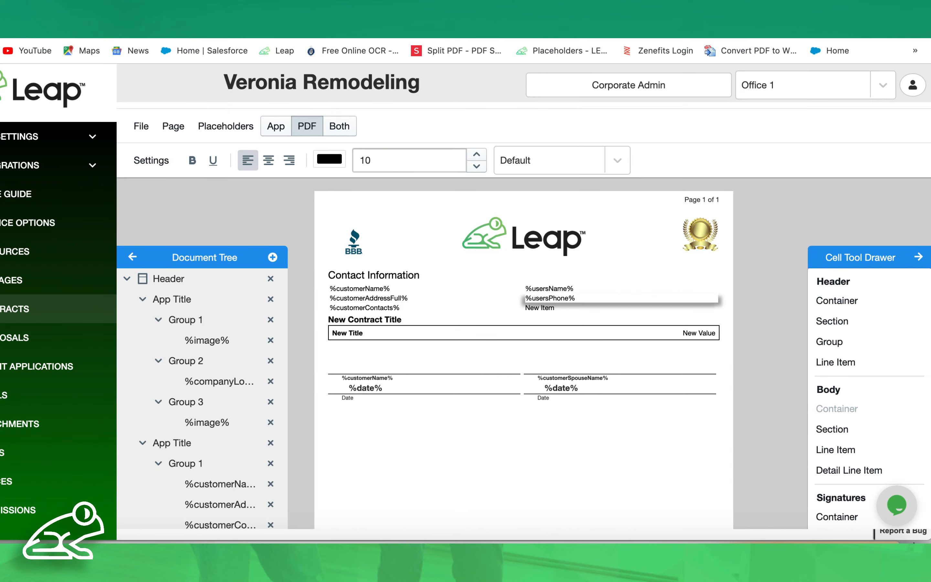
click(536, 312)
click(537, 315)
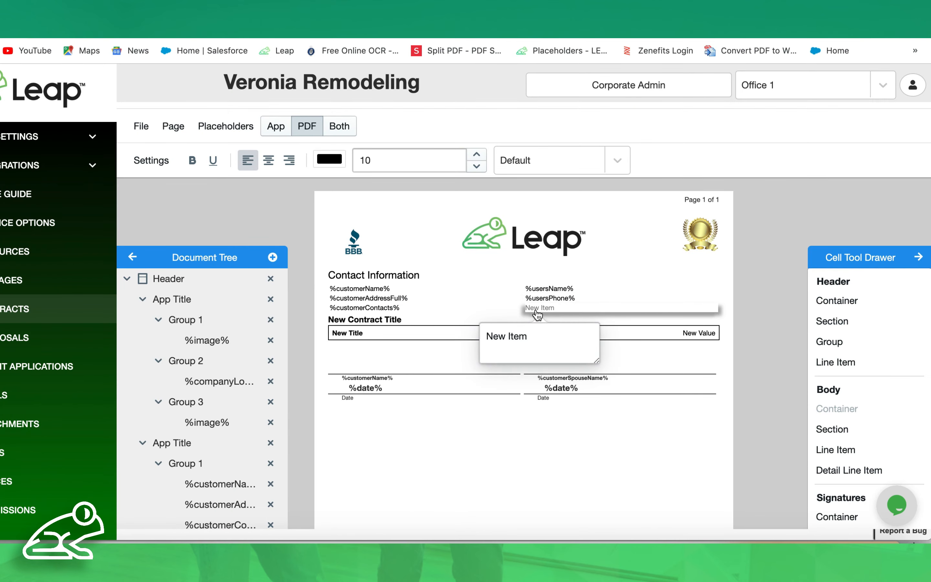
key(ctrl+v)
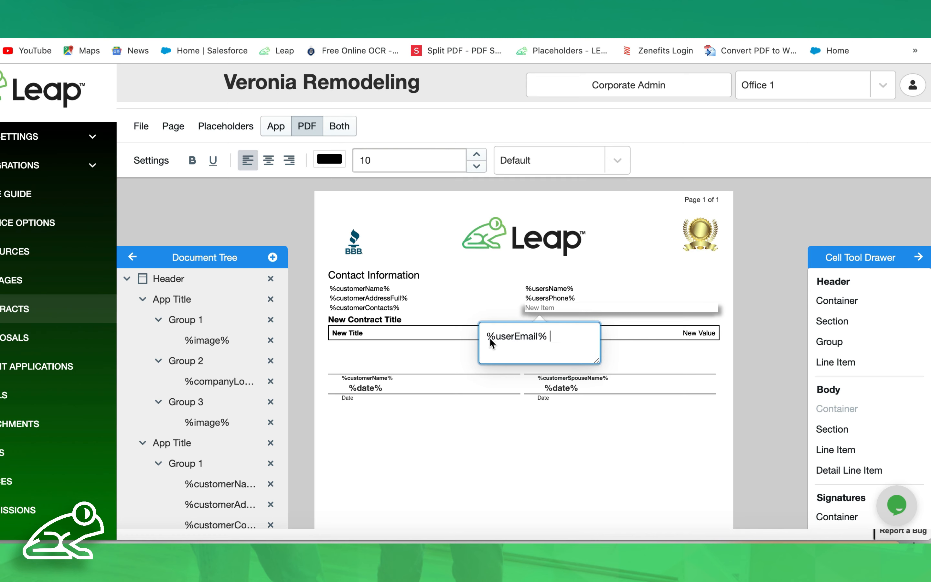
click(774, 296)
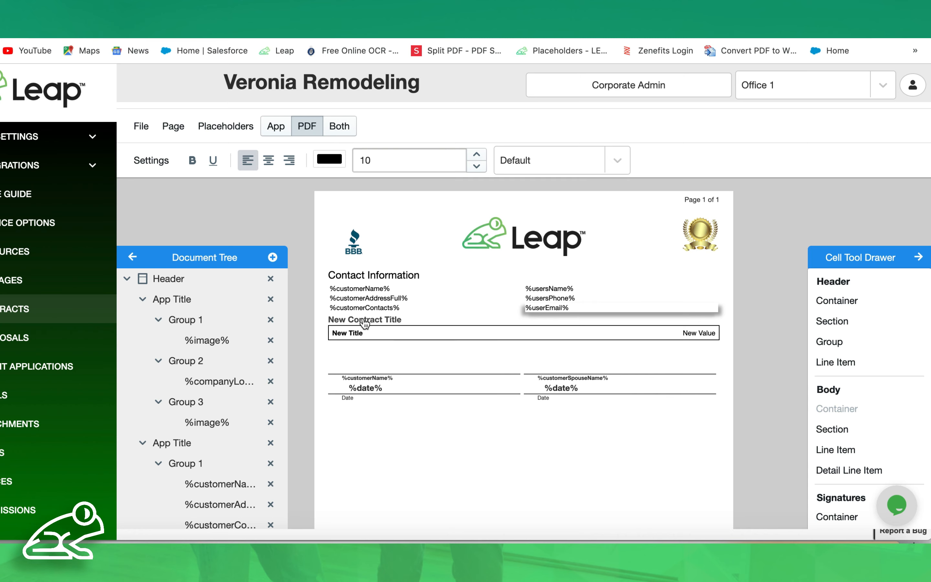
click(148, 130)
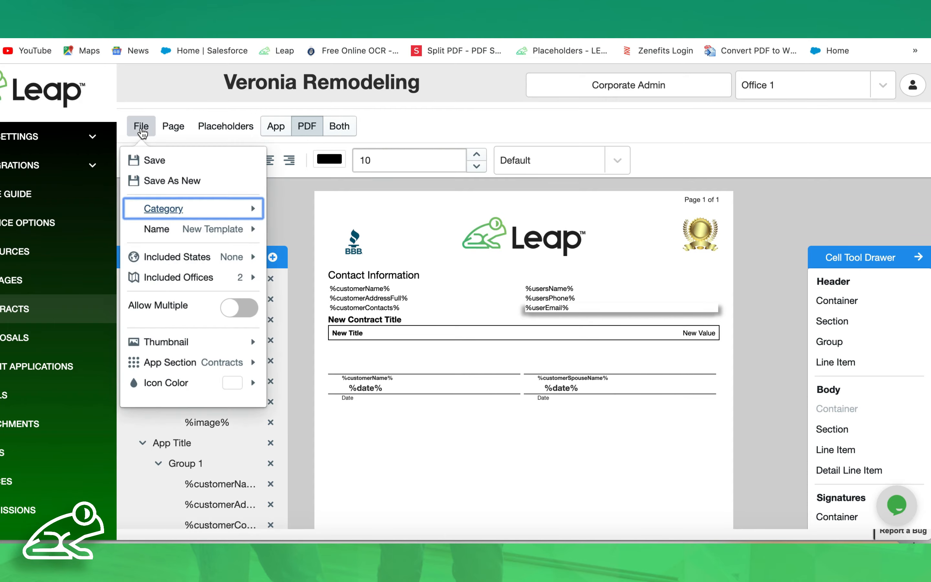
click(150, 161)
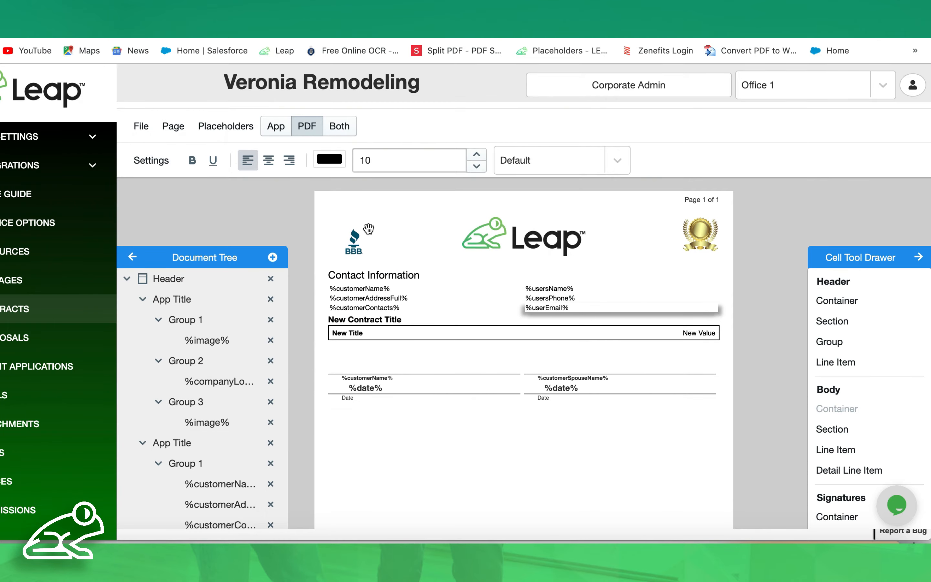